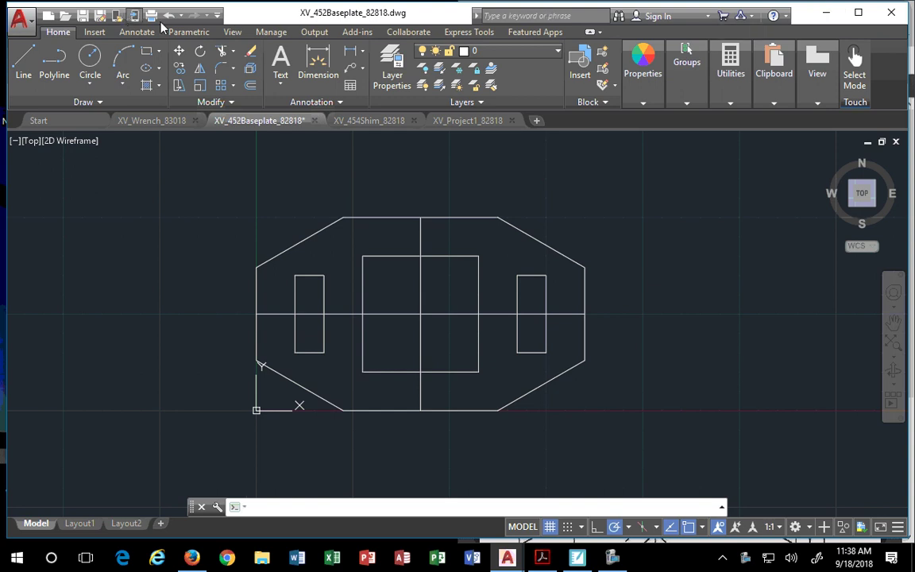
Step: Dock AutoCAD in the left half beside Firefox and scroll the PDF to Fig. 4-52
{"action": "left_click_drag", "start_coordinate": [210, 1], "coordinate": [17, 373]}
{"action": "left_click", "coordinate": [190, 25]}
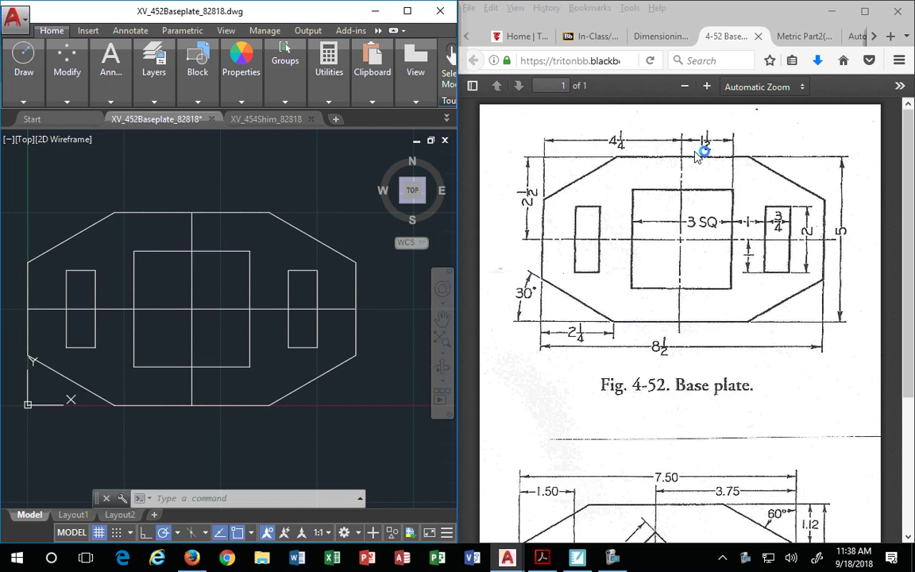
{"action": "scroll", "coordinate": [710, 270], "scroll_direction": "down", "scroll_amount": 3}
{"action": "scroll", "coordinate": [709, 271], "scroll_direction": "down", "scroll_amount": 1}
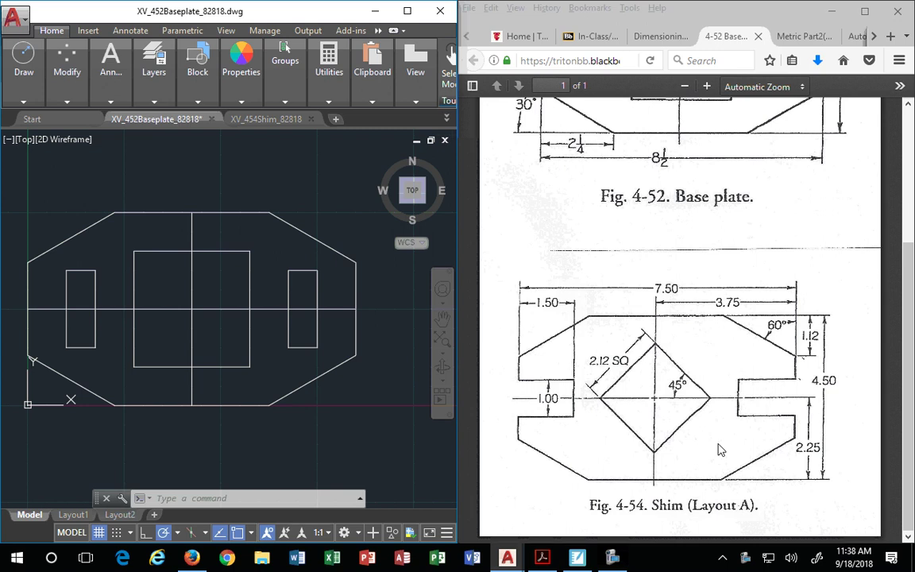
{"action": "scroll", "coordinate": [631, 299], "scroll_direction": "up", "scroll_amount": 5}
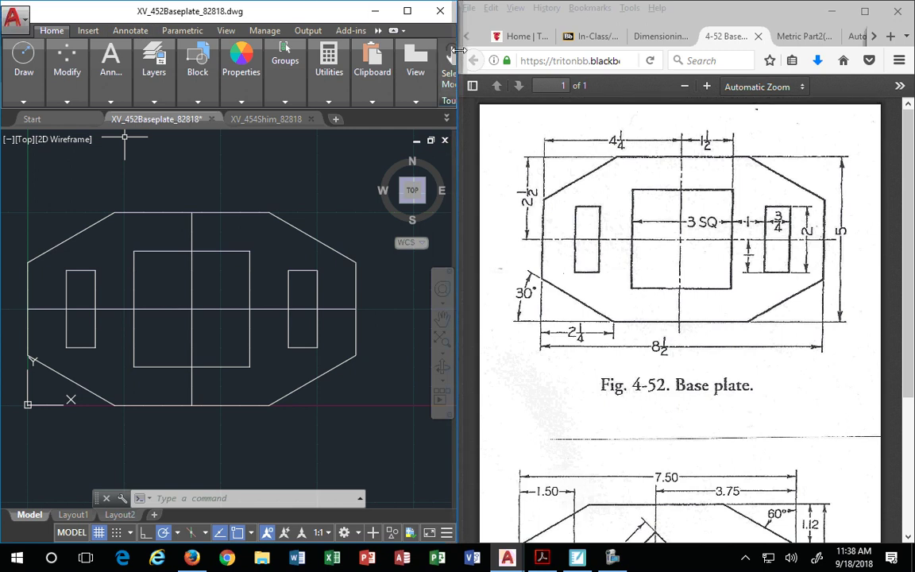
Step: Show the Annotate tab, maximize AutoCAD and expand the Dimensions panel slide-out
{"action": "mouse_move", "coordinate": [459, 49]}
{"action": "left_mouse_down"}
{"action": "mouse_move", "coordinate": [590, 49]}
{"action": "mouse_move", "coordinate": [561, 50]}
{"action": "left_mouse_up"}
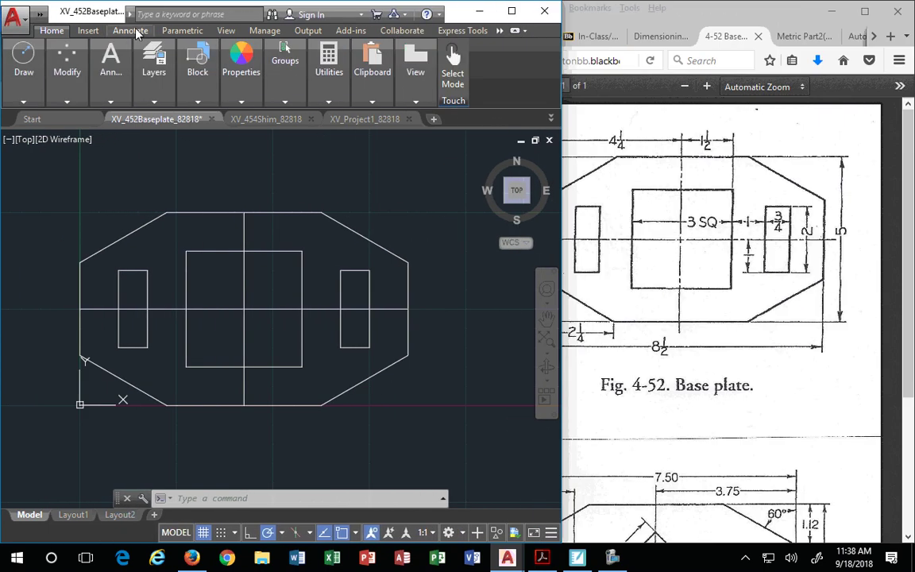
{"action": "left_click", "coordinate": [131, 31]}
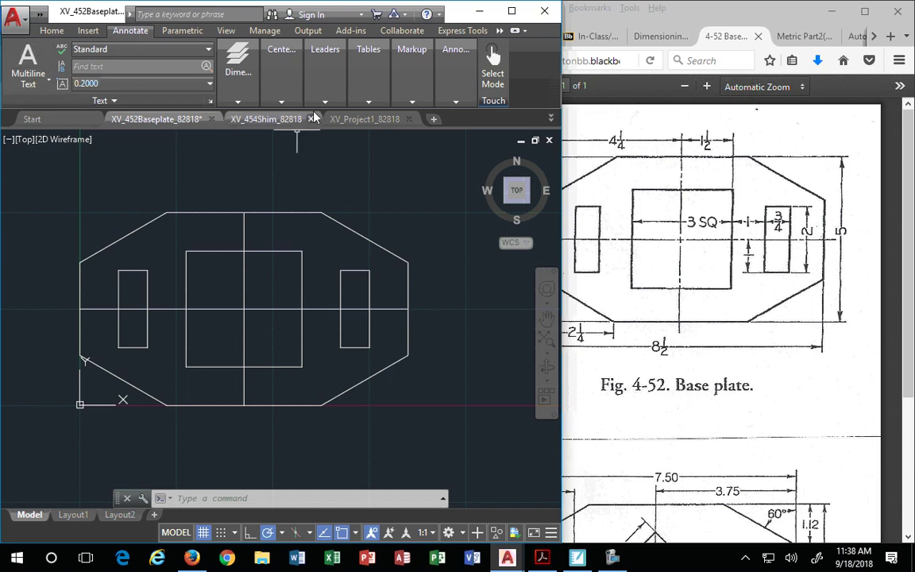
{"action": "mouse_move", "coordinate": [455, 72]}
{"action": "mouse_move", "coordinate": [226, 103]}
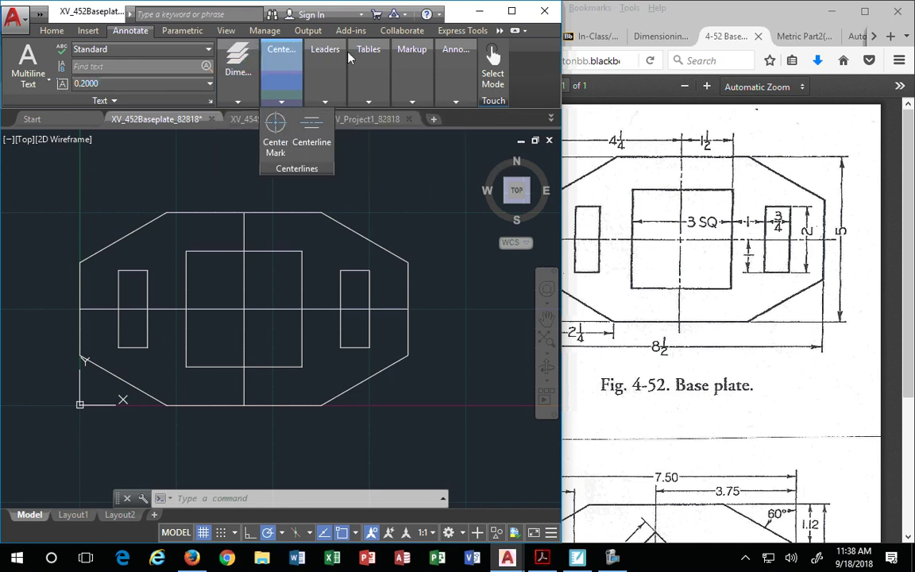
{"action": "left_click", "coordinate": [512, 11]}
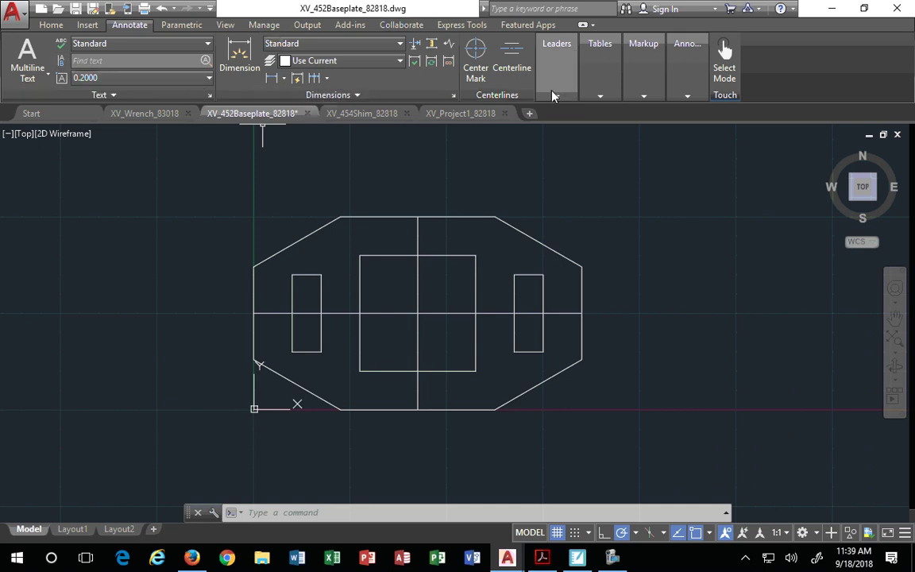
{"action": "mouse_move", "coordinate": [600, 62]}
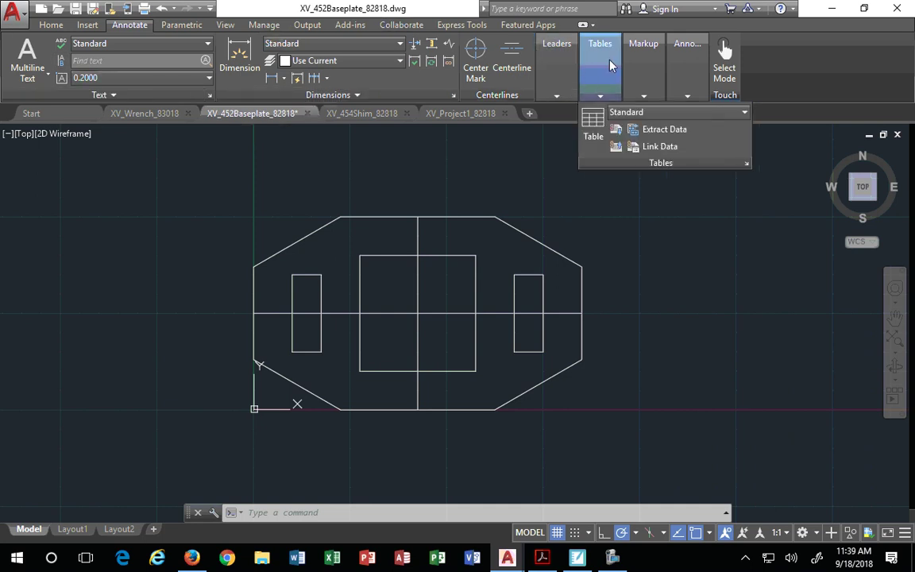
{"action": "mouse_move", "coordinate": [651, 73]}
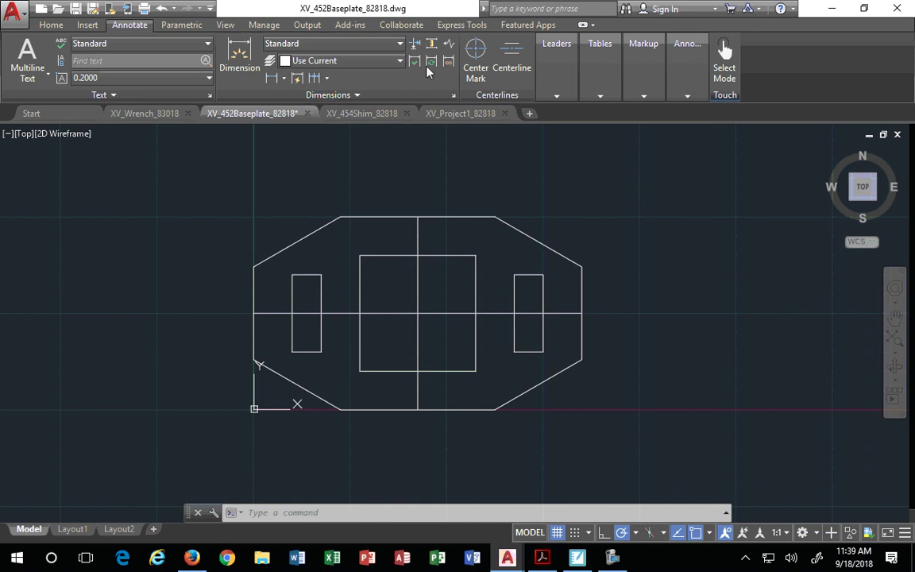
{"action": "left_click", "coordinate": [344, 96]}
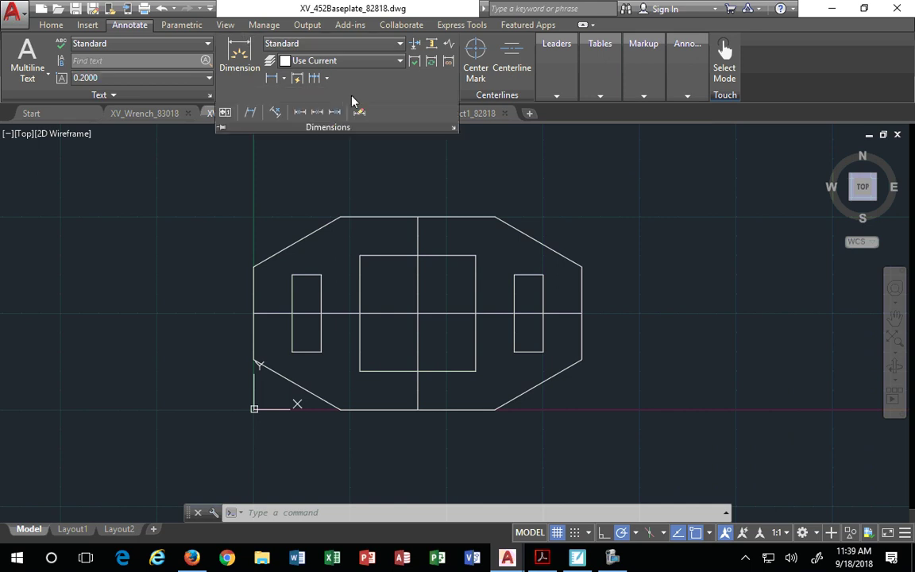
Step: Review the existing styles in the Dimension Style Manager, then snap AutoCAD aside with Win+Down
{"action": "left_click", "coordinate": [452, 127]}
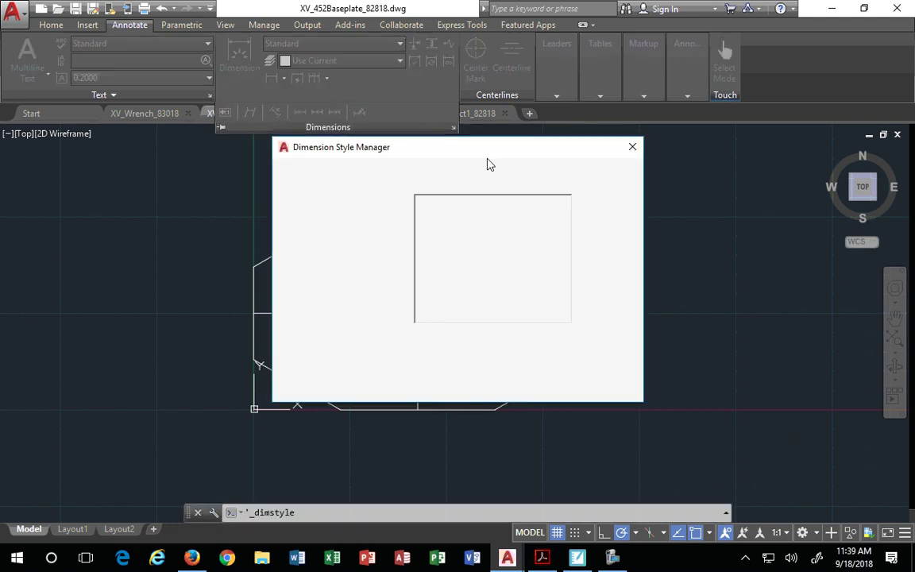
{"action": "key", "text": "Escape"}
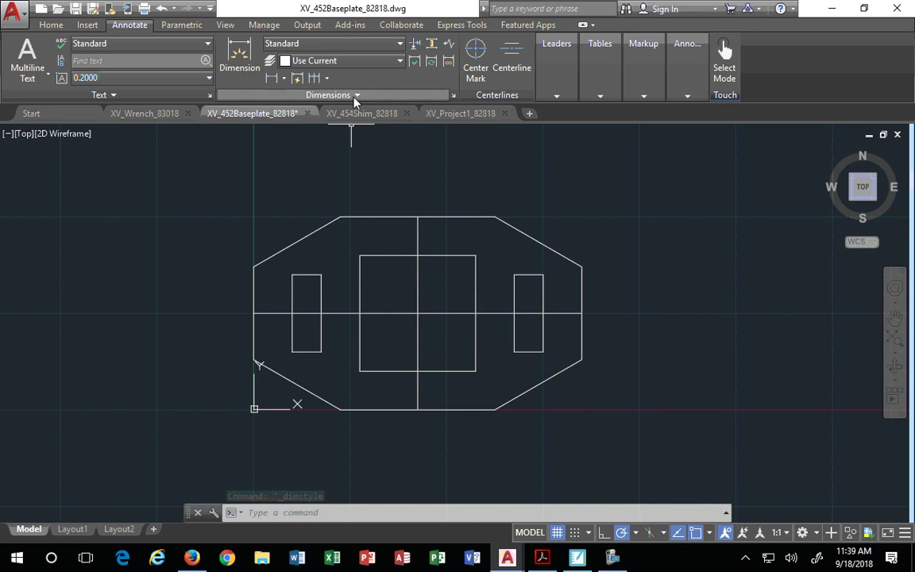
{"action": "left_click", "coordinate": [355, 97]}
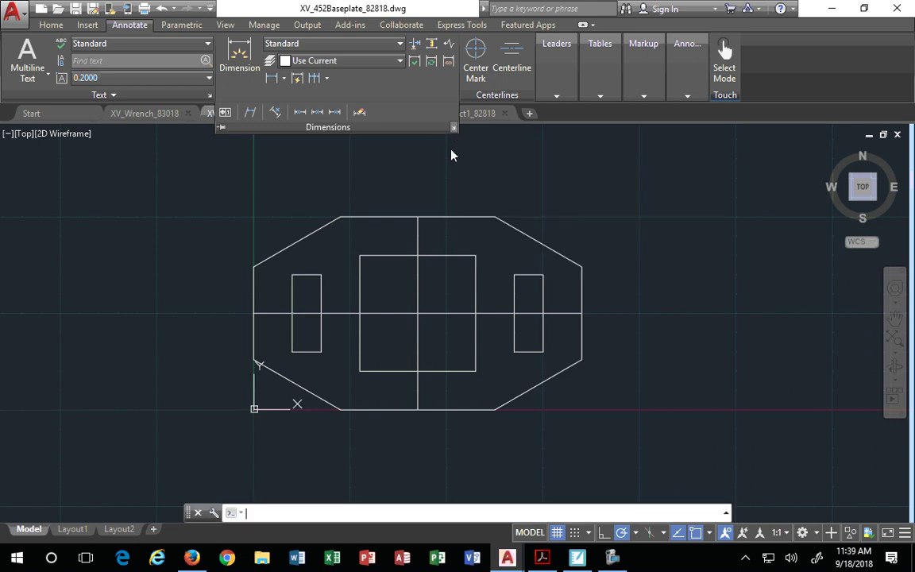
{"action": "left_click", "coordinate": [453, 129]}
{"action": "left_click_drag", "start_coordinate": [490, 153], "coordinate": [263, 42]}
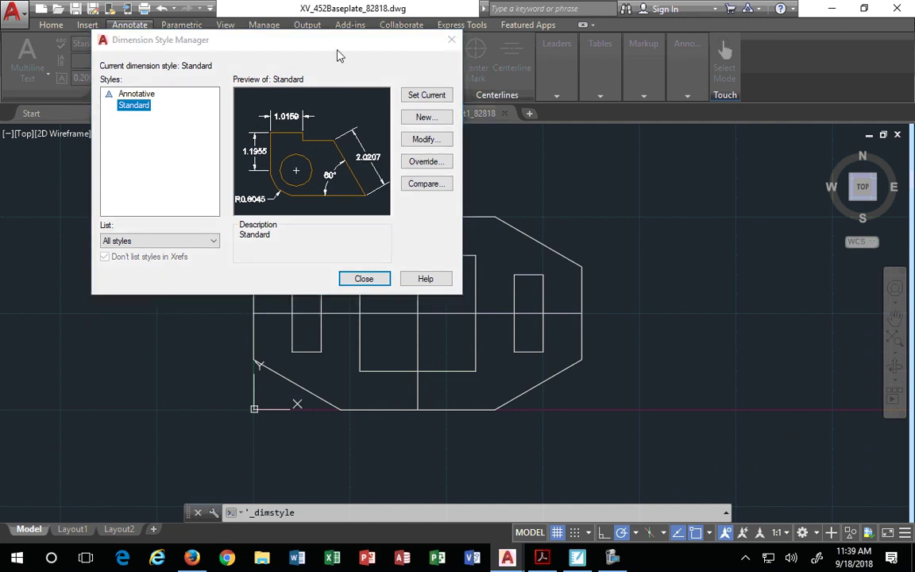
{"action": "left_click", "coordinate": [451, 39]}
{"action": "key", "text": "super+Down"}
{"action": "key", "text": "super+Down"}
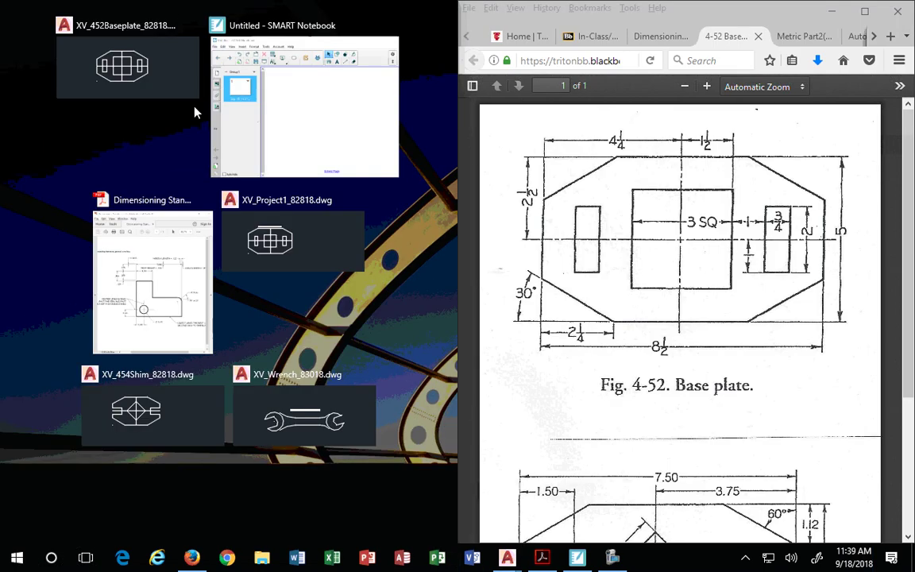
Step: Dock AutoCAD on the left and switch Firefox to the dimensioning standards page
{"action": "left_click", "coordinate": [133, 67]}
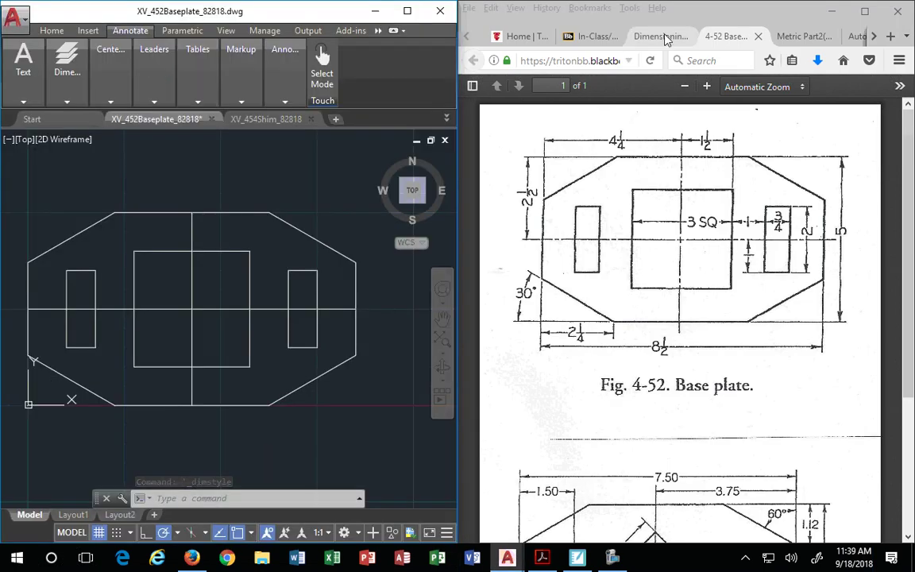
{"action": "left_click", "coordinate": [643, 36]}
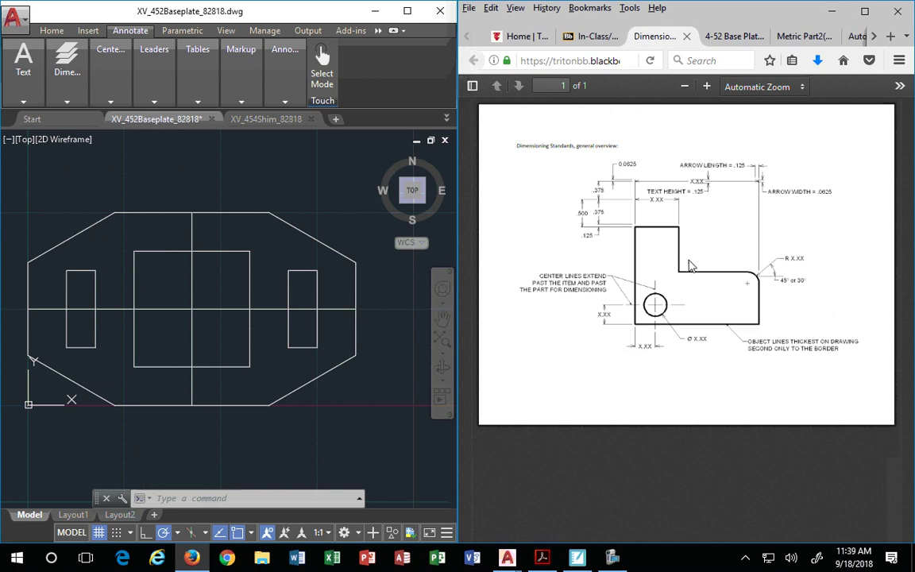
{"action": "scroll", "coordinate": [695, 255], "scroll_direction": "up", "scroll_amount": 1, "text": "ctrl"}
{"action": "scroll", "coordinate": [568, 225], "scroll_direction": "up", "scroll_amount": 1}
Step: Zoom the standards sheet to 130% to read arrow length .125, text height .125 and arrow width .0625
{"action": "left_click_drag", "start_coordinate": [649, 538], "coordinate": [602, 538]}
{"action": "scroll", "coordinate": [658, 302], "scroll_direction": "up", "scroll_amount": 4, "text": "ctrl"}
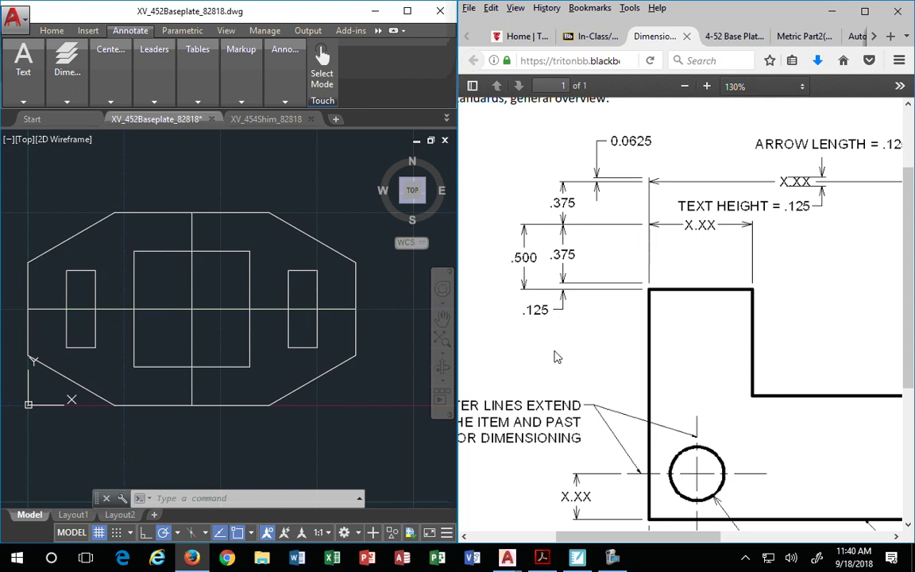
{"action": "scroll", "coordinate": [558, 360], "scroll_direction": "down", "scroll_amount": 2}
{"action": "scroll", "coordinate": [569, 342], "scroll_direction": "down", "scroll_amount": 4}
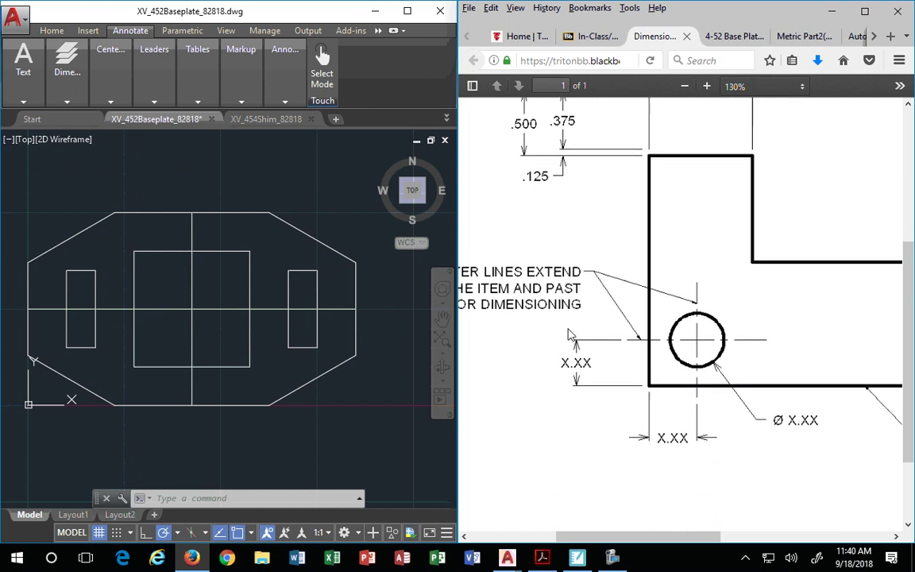
{"action": "scroll", "coordinate": [625, 427], "scroll_direction": "up", "scroll_amount": 4}
{"action": "scroll", "coordinate": [625, 428], "scroll_direction": "up", "scroll_amount": 3}
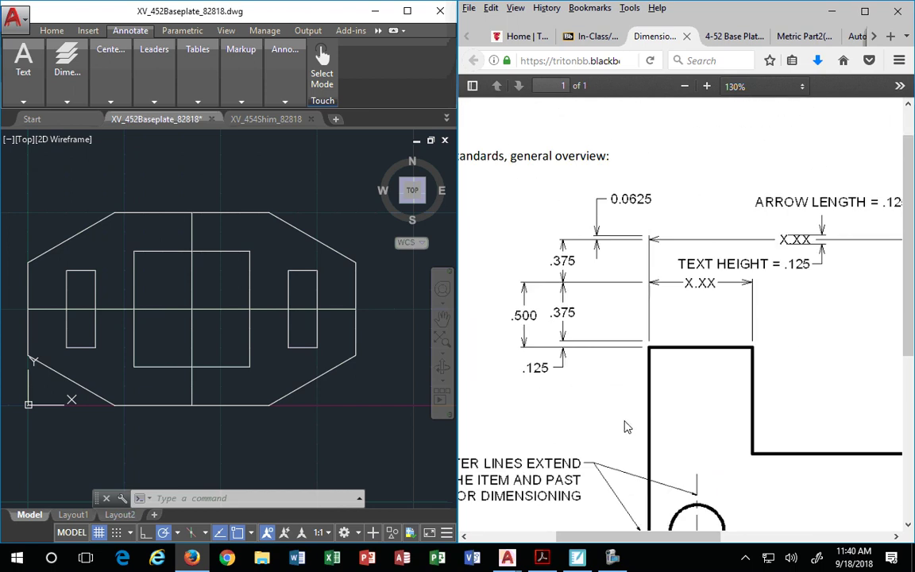
{"action": "scroll", "coordinate": [760, 510], "scroll_direction": "right", "scroll_amount": 3, "text": "shift"}
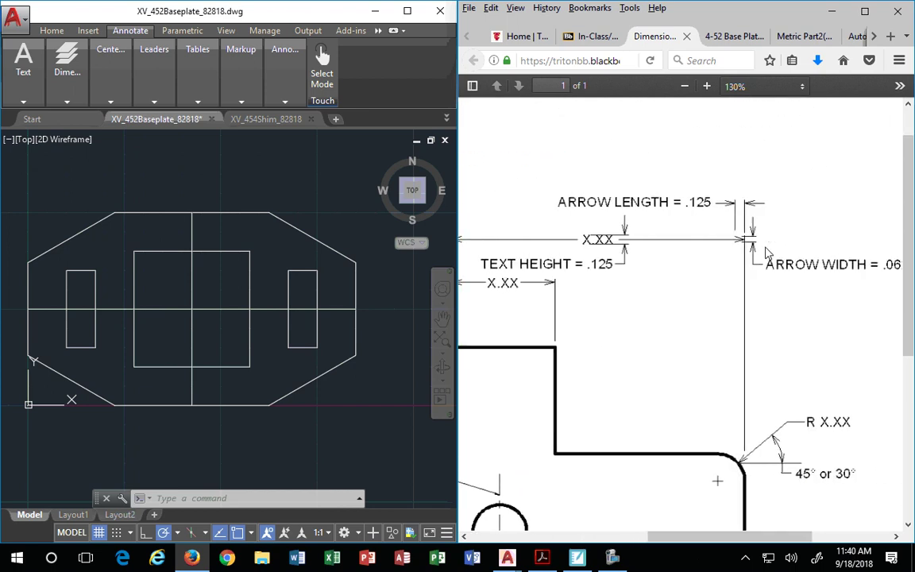
{"action": "left_click_drag", "start_coordinate": [694, 537], "coordinate": [732, 537]}
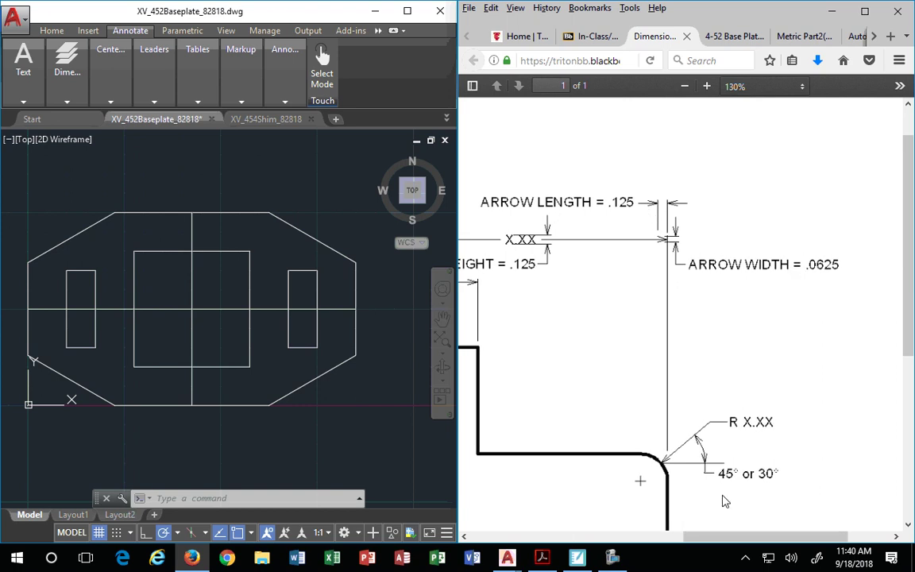
{"action": "left_click_drag", "start_coordinate": [729, 539], "coordinate": [569, 533]}
Step: Start a new style in the Dimension Style Manager and name it AutoCAD_Inches_Fractions
{"action": "left_click", "coordinate": [61, 87]}
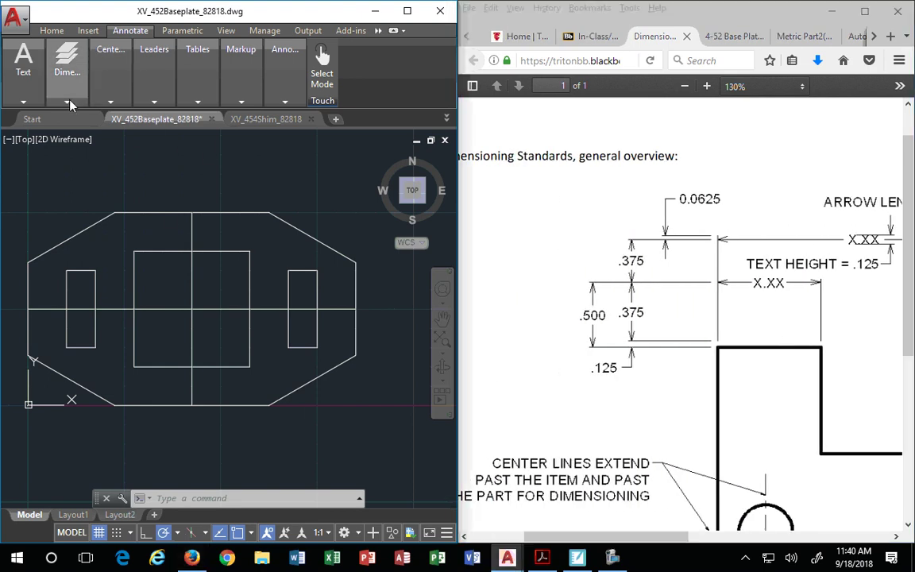
{"action": "left_click", "coordinate": [67, 70]}
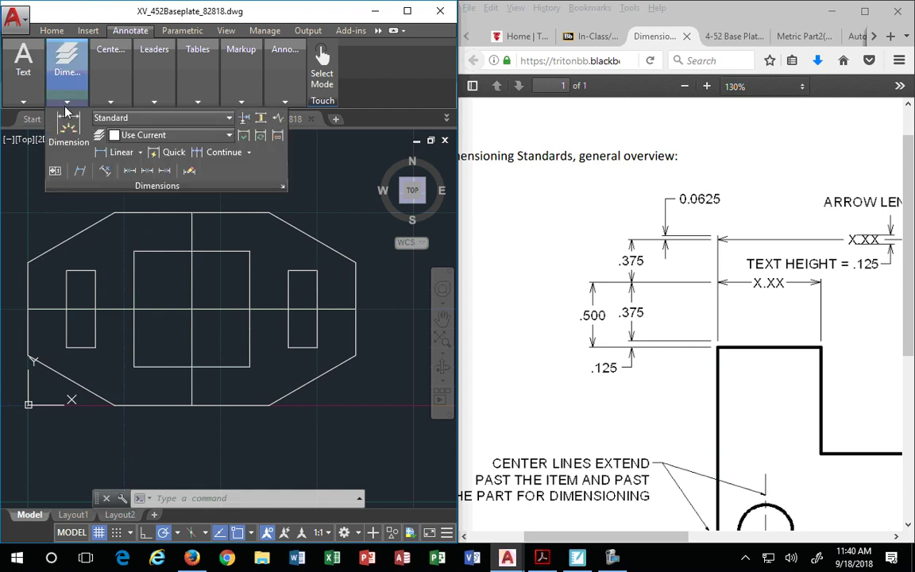
{"action": "left_click", "coordinate": [281, 186]}
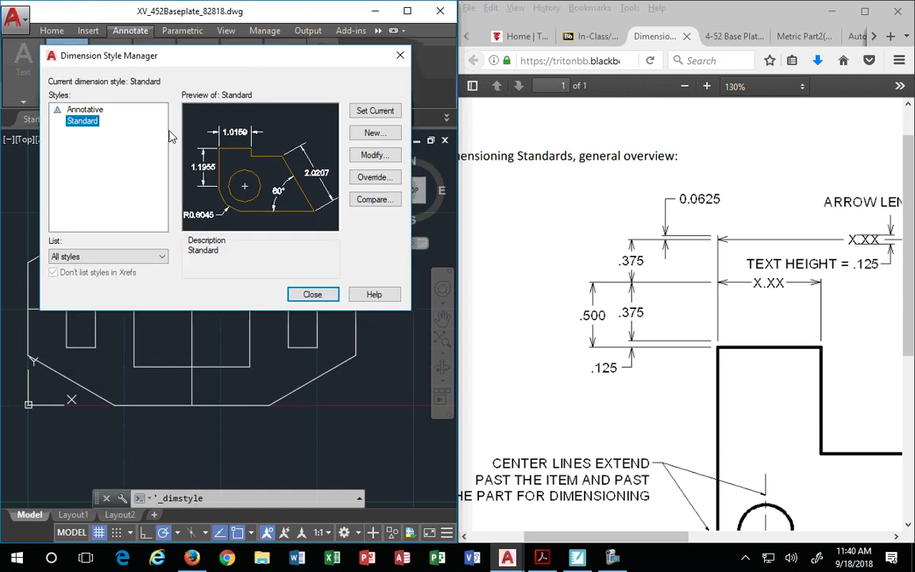
{"action": "left_click", "coordinate": [373, 132]}
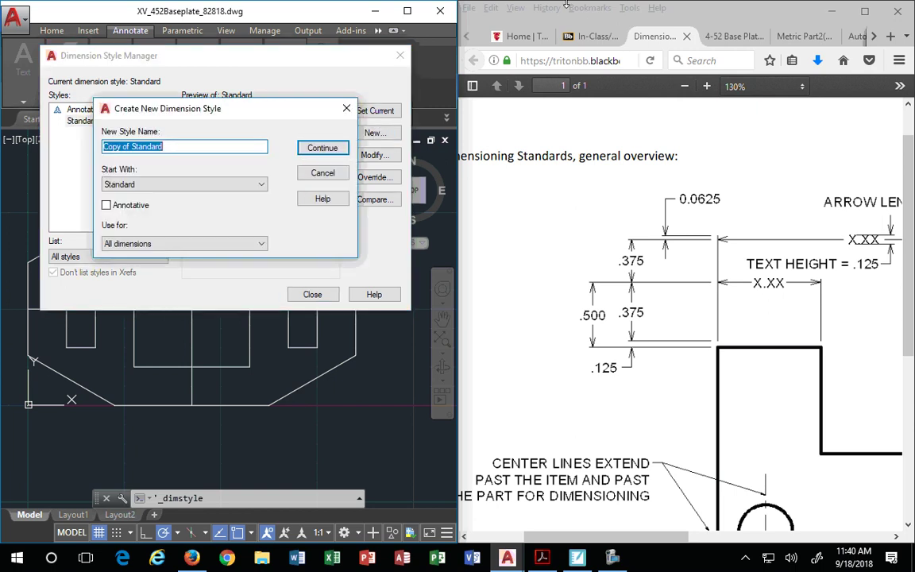
{"action": "type", "text": "AutoCAD_Inches_Fractions"}
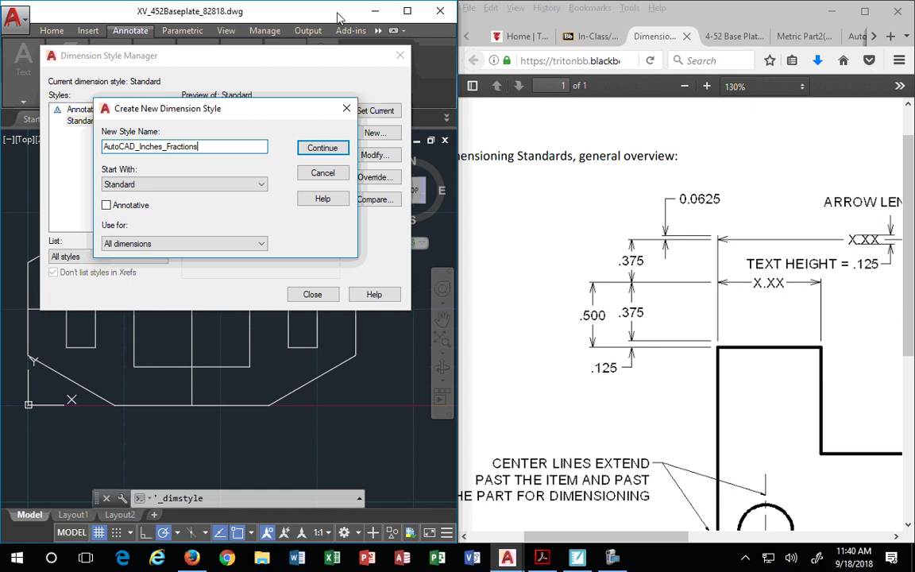
Step: Continue to the new style's Lines tab and compare its values with the standards sheet
{"action": "left_click", "coordinate": [322, 148]}
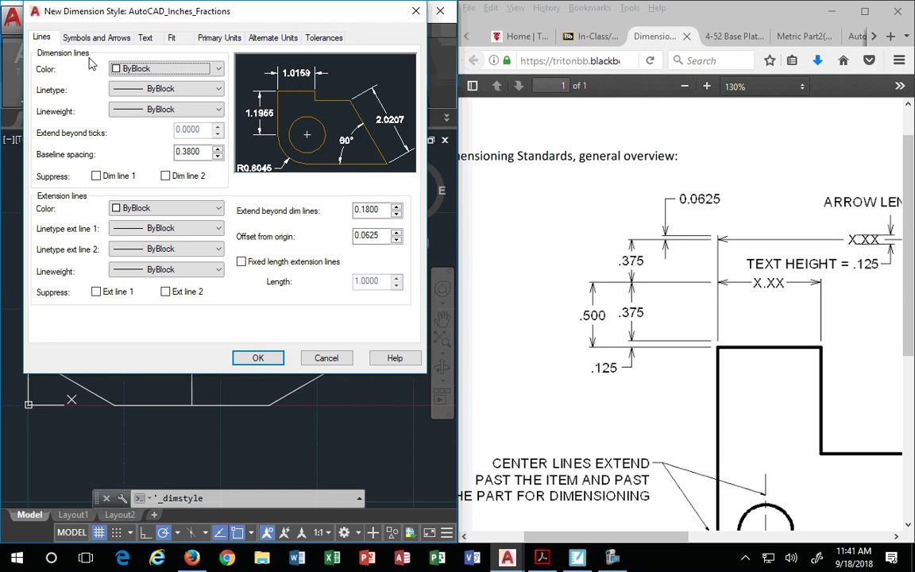
{"action": "left_click", "coordinate": [735, 278]}
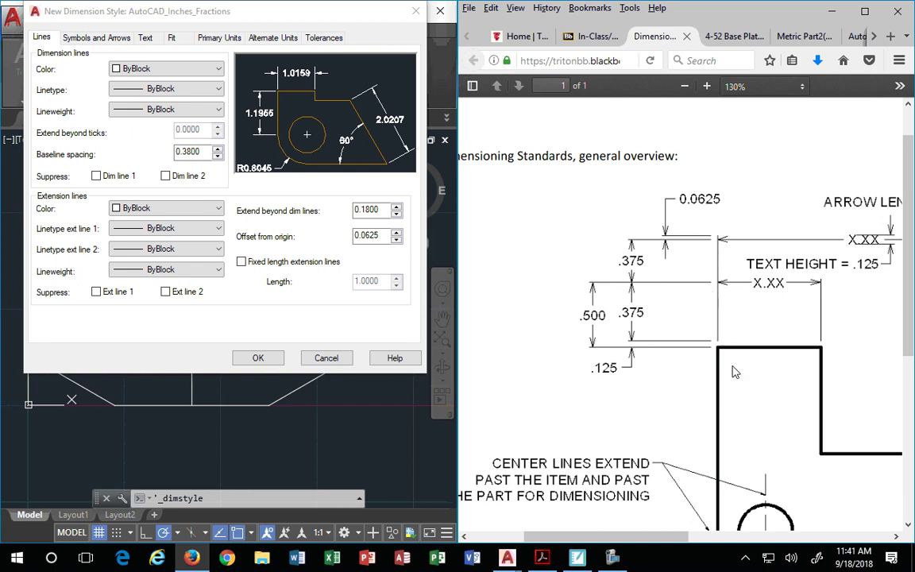
{"action": "left_click_drag", "start_coordinate": [657, 537], "coordinate": [729, 530]}
{"action": "scroll", "coordinate": [648, 493], "scroll_direction": "left", "scroll_amount": 2}
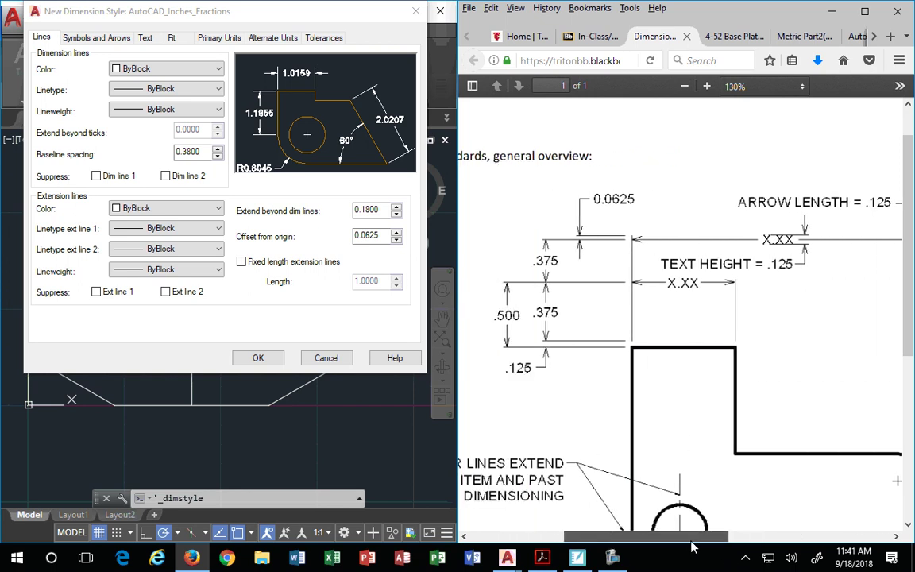
{"action": "left_click", "coordinate": [61, 125]}
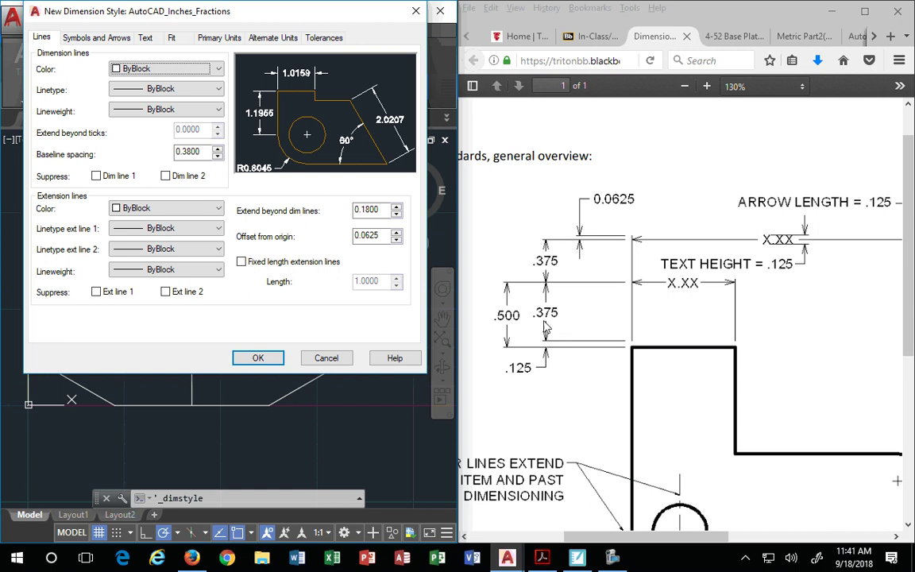
Step: Replace the 0.3800 baseline spacing with .375 and recheck the standards sheet
{"action": "left_click_drag", "start_coordinate": [198, 154], "coordinate": [123, 149]}
{"action": "type", "text": ".5"}
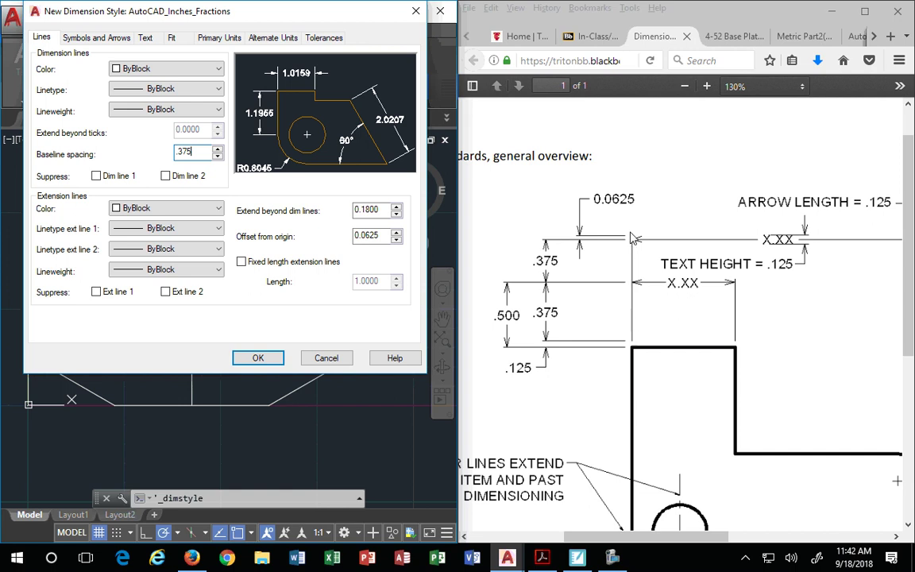
{"action": "left_click", "coordinate": [590, 481]}
{"action": "scroll", "coordinate": [743, 476], "scroll_direction": "right", "scroll_amount": 5}
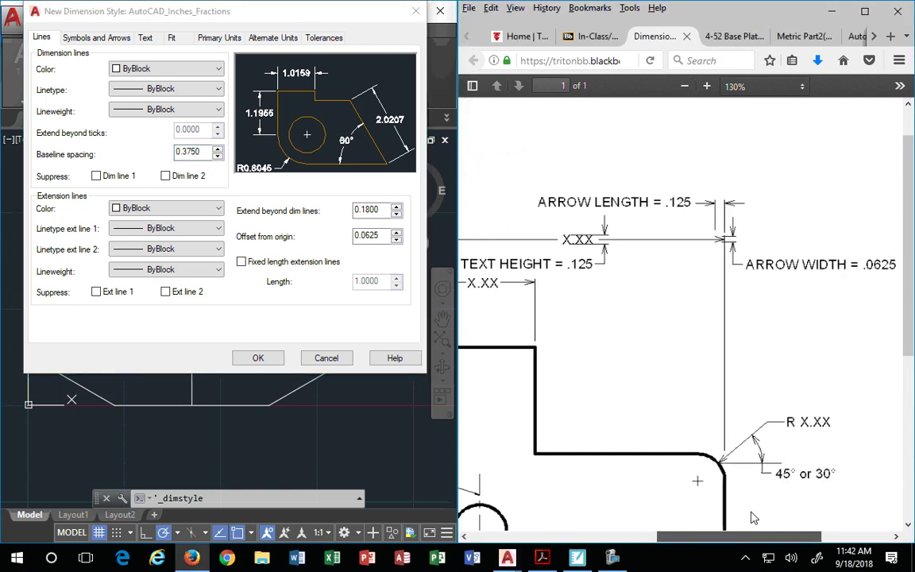
{"action": "scroll", "coordinate": [743, 477], "scroll_direction": "down", "scroll_amount": 3}
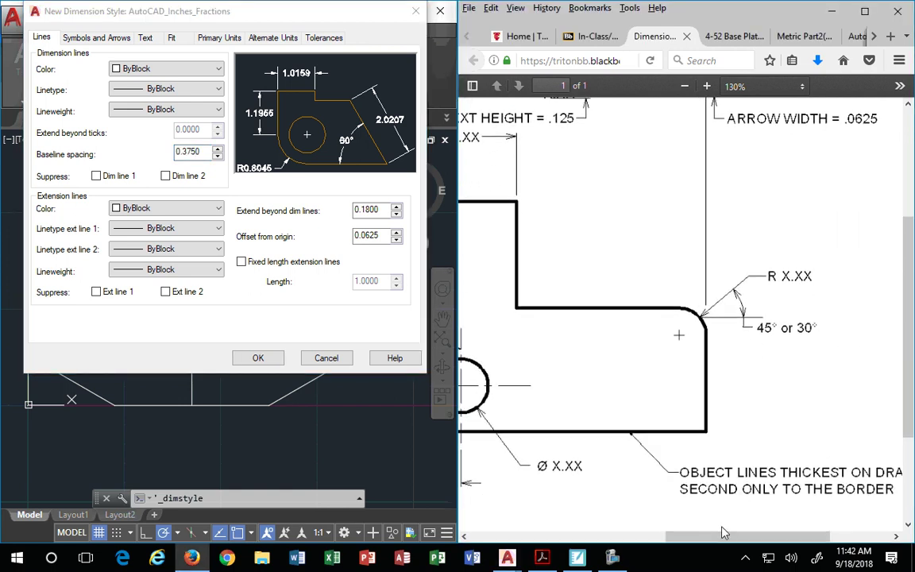
{"action": "left_click_drag", "start_coordinate": [694, 537], "coordinate": [611, 540]}
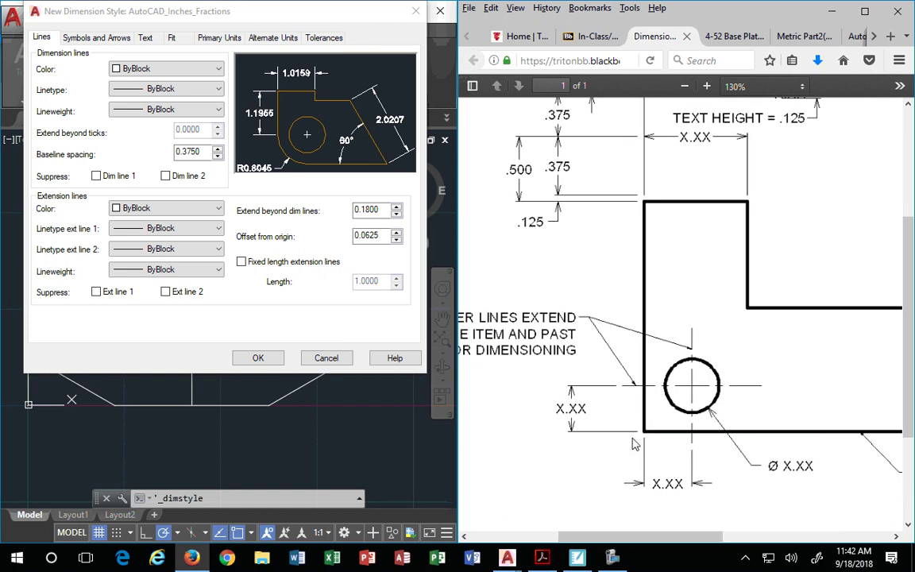
{"action": "scroll", "coordinate": [578, 401], "scroll_direction": "up", "scroll_amount": 5}
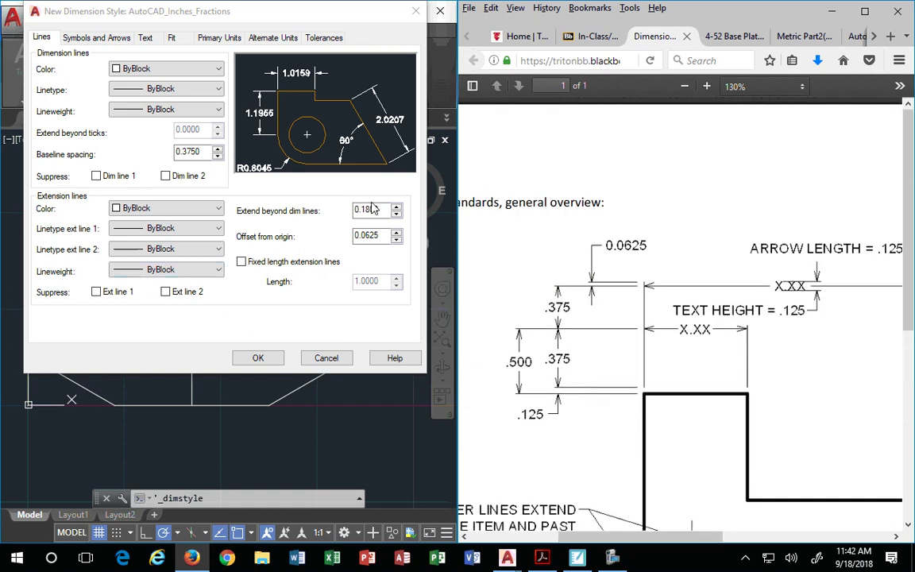
Step: Change Extend beyond dim lines from 0.1800 to 0.0625, moving on to Offset from origin
{"action": "left_click", "coordinate": [381, 210]}
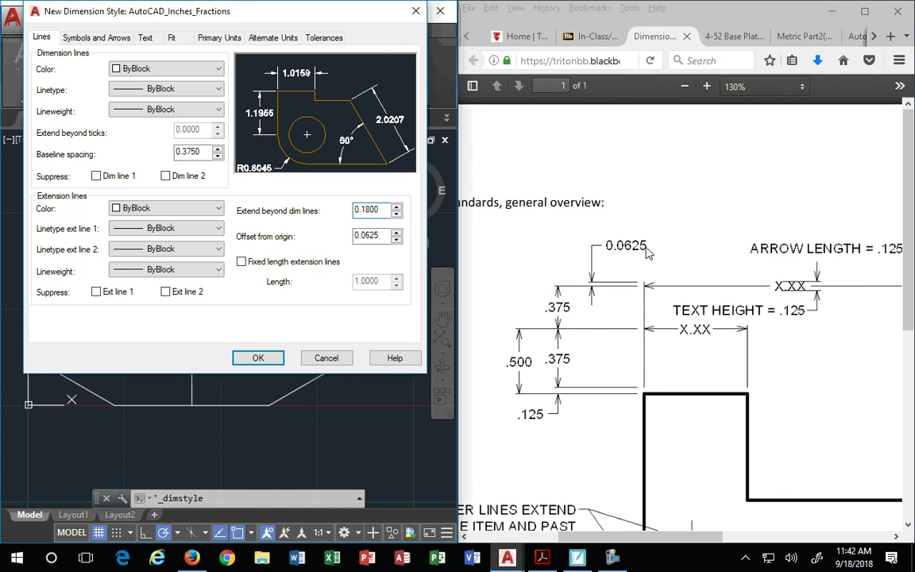
{"action": "double_click", "coordinate": [357, 210]}
{"action": "key", "text": "BackSpace"}
{"action": "key", "text": "Tab"}
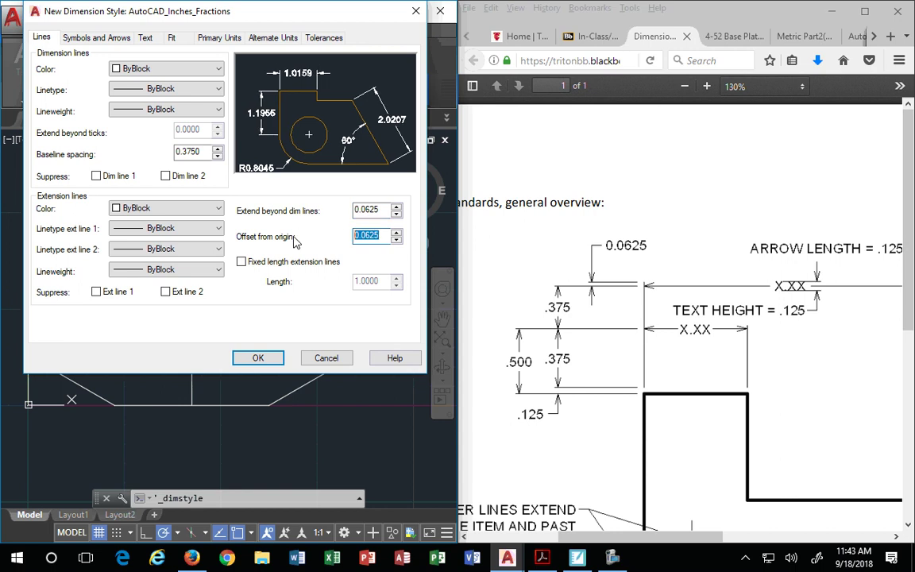
{"action": "key", "text": "BackSpace"}
Step: Set the arrow size on Symbols and Arrows from 0.1800 to .125
{"action": "left_click", "coordinate": [118, 41]}
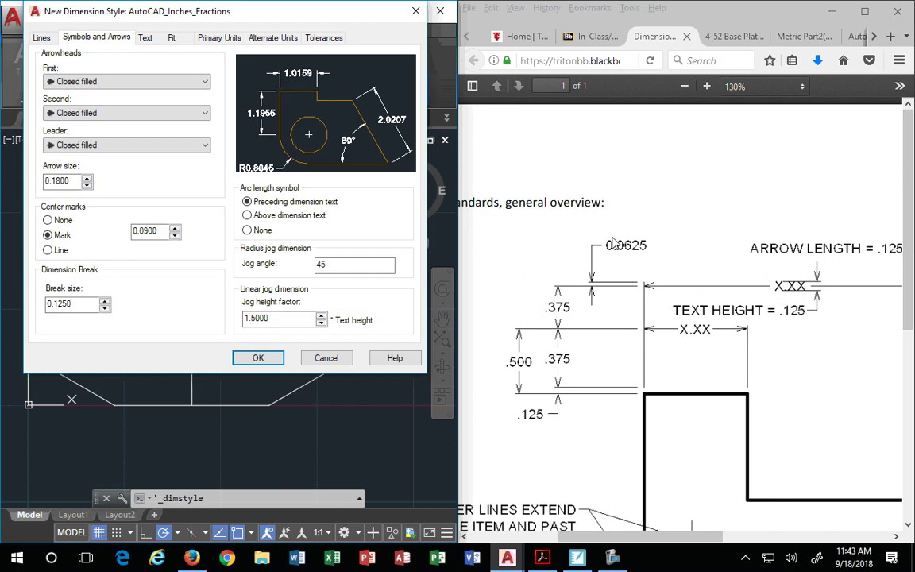
{"action": "left_click_drag", "start_coordinate": [654, 536], "coordinate": [786, 484]}
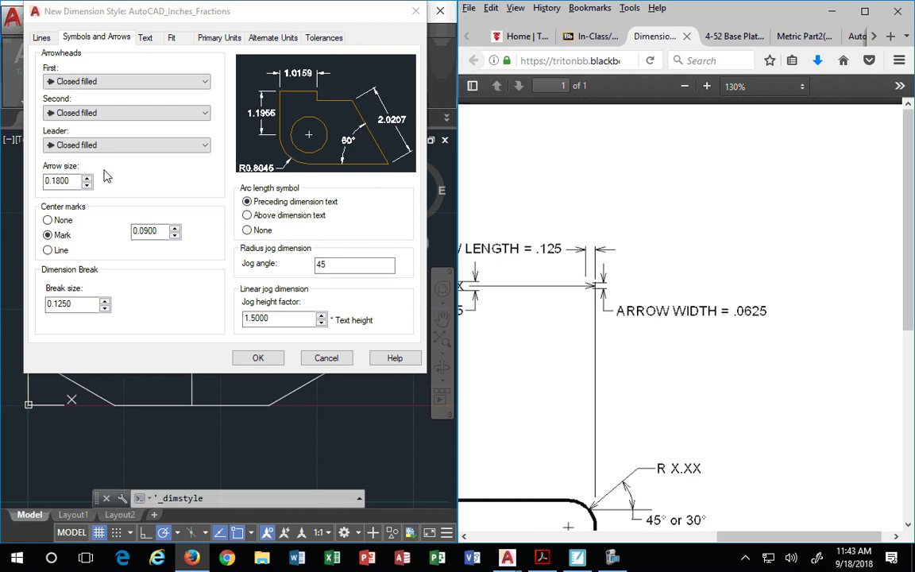
{"action": "left_click_drag", "start_coordinate": [81, 178], "coordinate": [26, 179]}
{"action": "type", "text": ".125"}
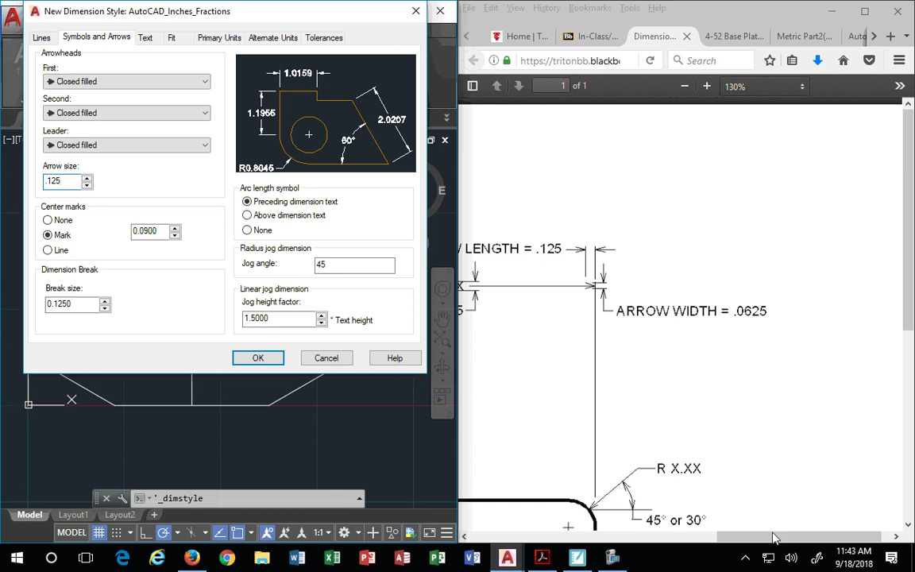
{"action": "left_click", "coordinate": [535, 531]}
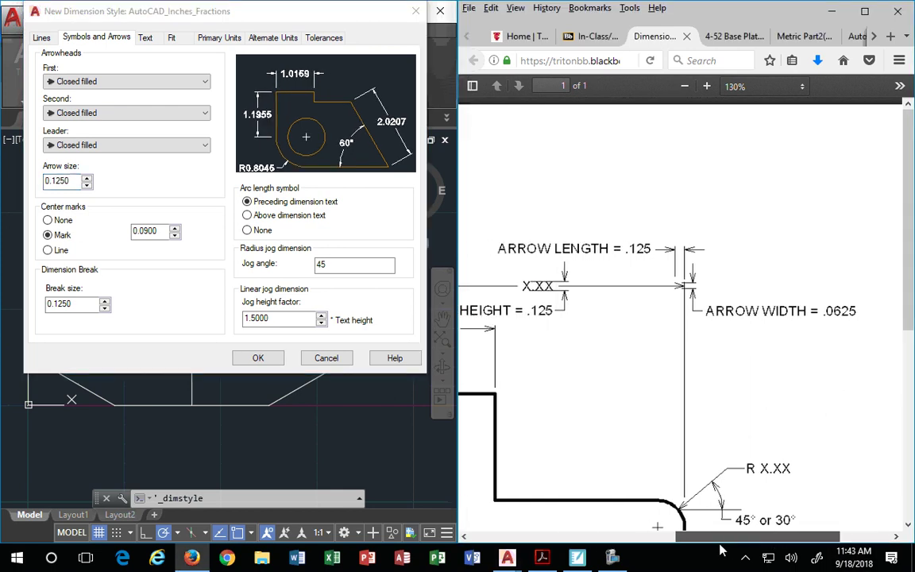
Step: Choose Open 30 for the first and leader arrowheads
{"action": "left_click", "coordinate": [82, 84]}
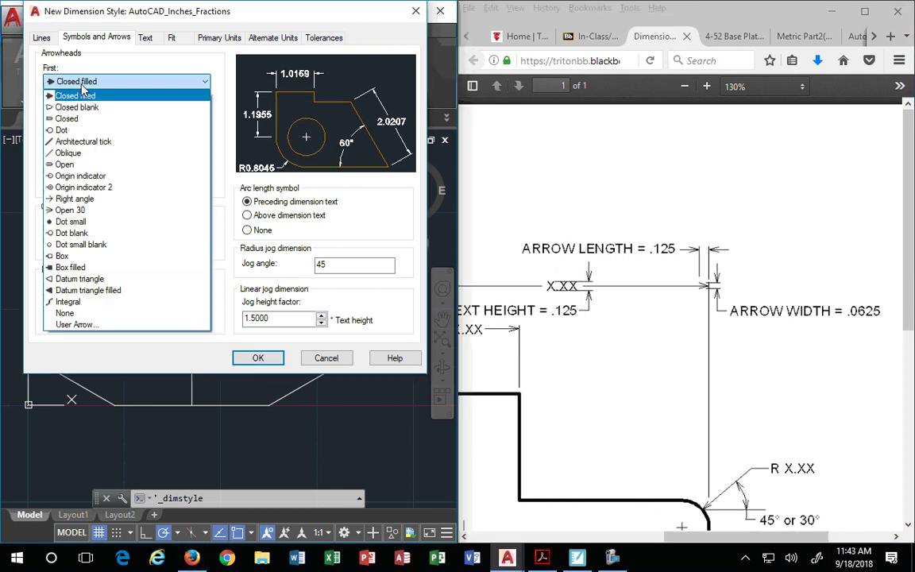
{"action": "left_click", "coordinate": [70, 210]}
{"action": "left_click", "coordinate": [82, 146]}
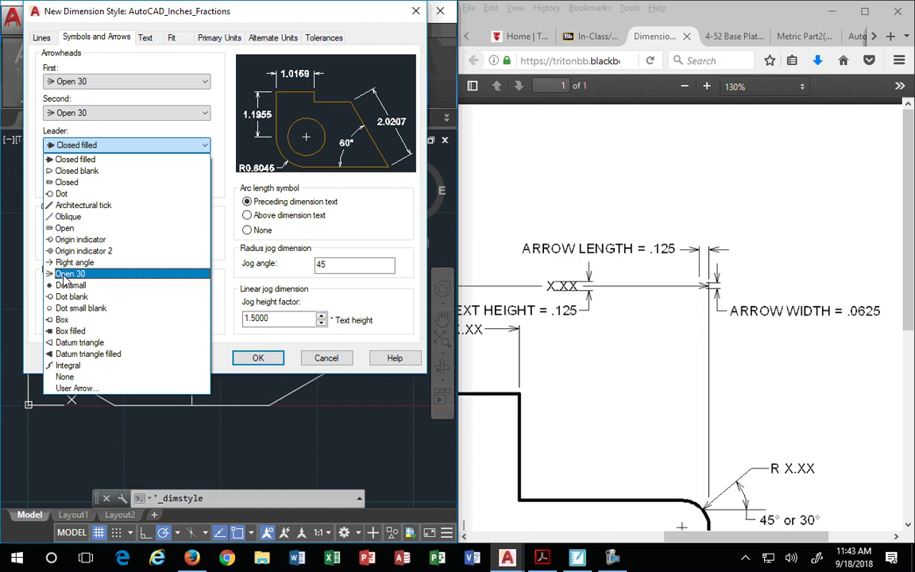
{"action": "left_click", "coordinate": [67, 274]}
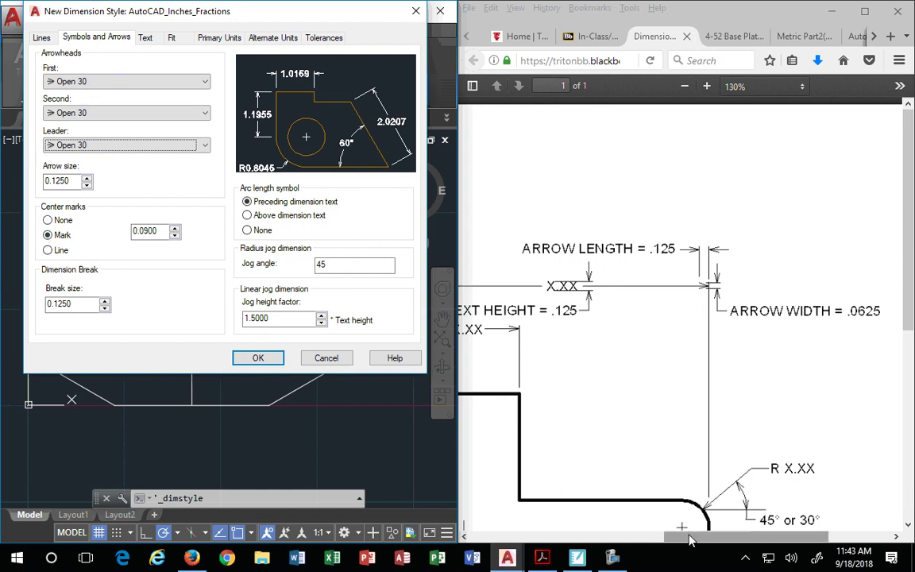
{"action": "left_click", "coordinate": [699, 481]}
{"action": "scroll", "coordinate": [719, 472], "scroll_direction": "left", "scroll_amount": 2}
{"action": "scroll", "coordinate": [719, 472], "scroll_direction": "down", "scroll_amount": 3}
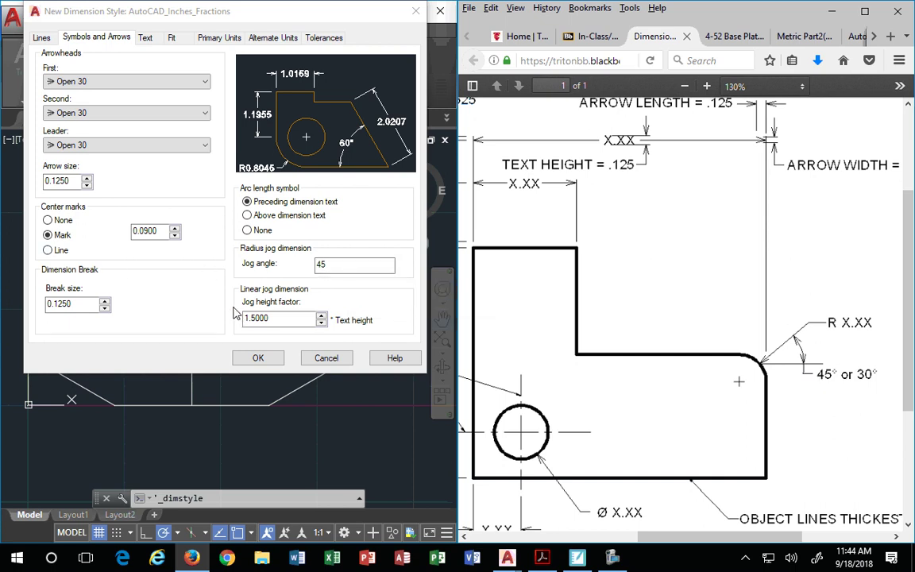
Step: Change the text height on the Text tab from 0.1800 to .125
{"action": "left_click", "coordinate": [145, 38]}
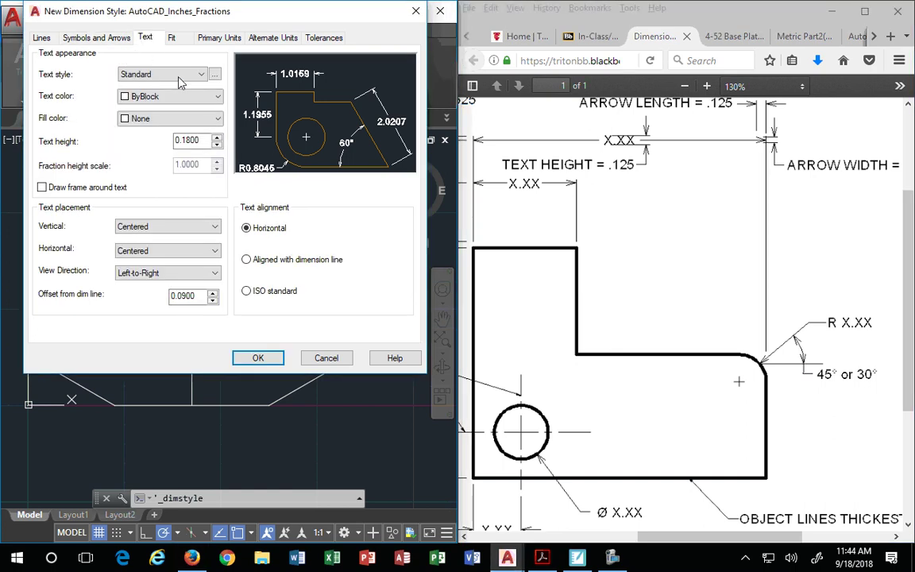
{"action": "left_click", "coordinate": [598, 310]}
{"action": "scroll", "coordinate": [598, 311], "scroll_direction": "up", "scroll_amount": 4}
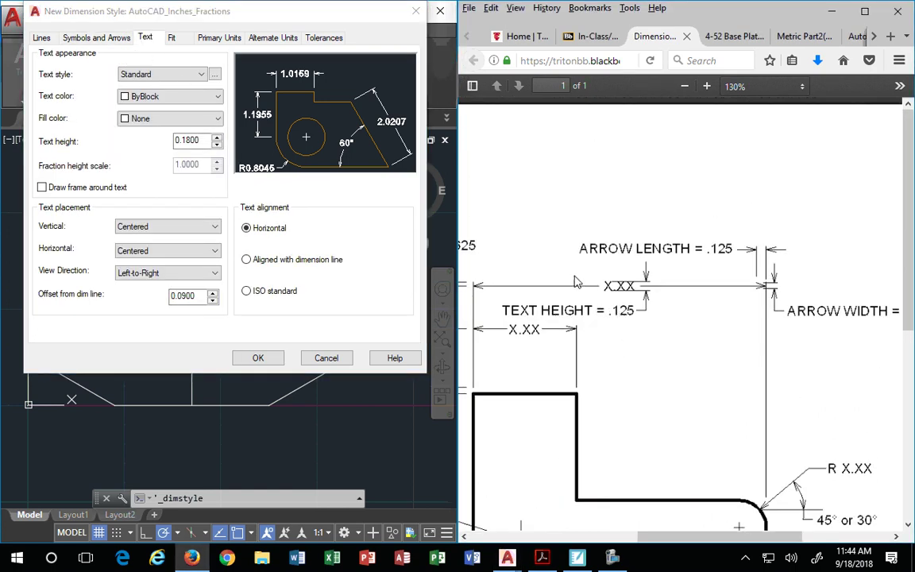
{"action": "double_click", "coordinate": [190, 140]}
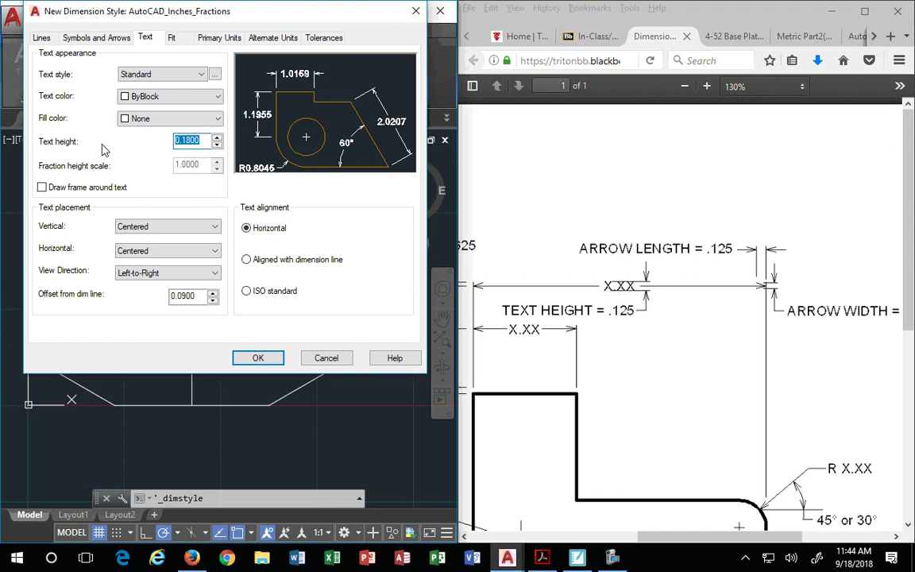
{"action": "type", "text": ".125"}
Step: Try Aligned and ISO text alignment, then settle on Horizontal
{"action": "left_click", "coordinate": [247, 260]}
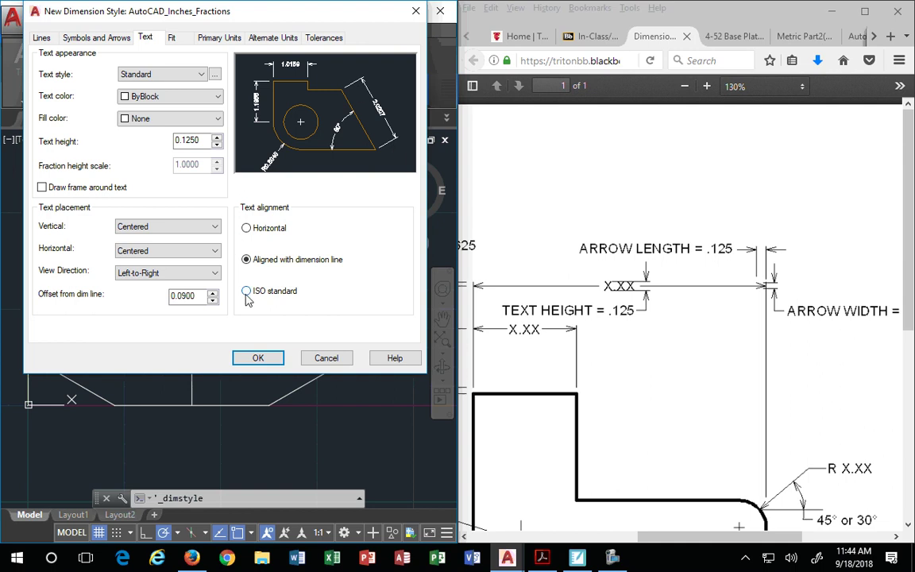
{"action": "left_click", "coordinate": [247, 291]}
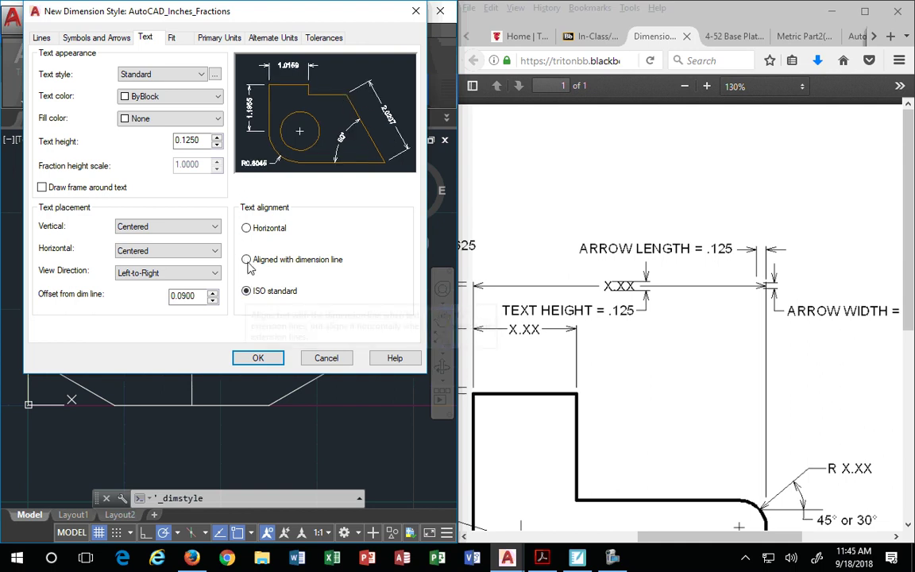
{"action": "left_click", "coordinate": [247, 228]}
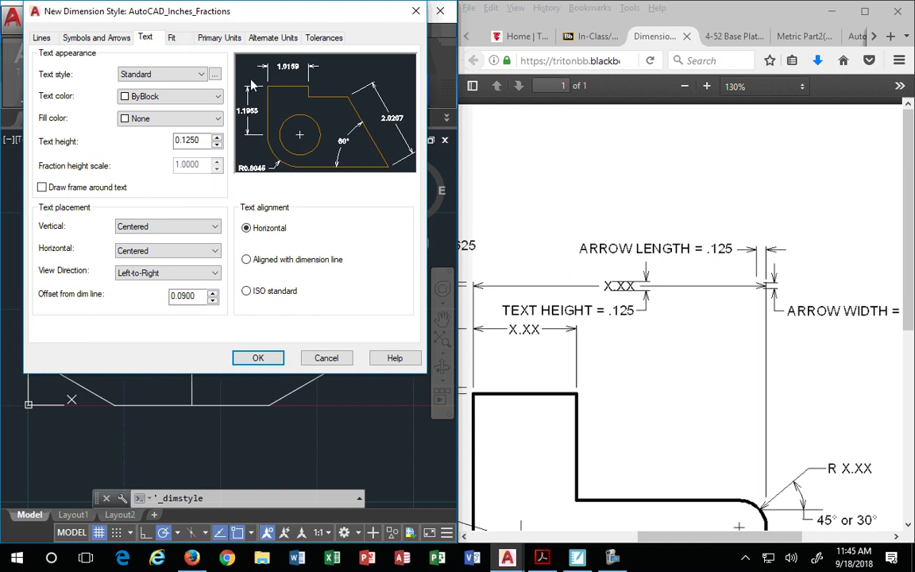
{"action": "scroll", "coordinate": [590, 383], "scroll_direction": "down", "scroll_amount": 5}
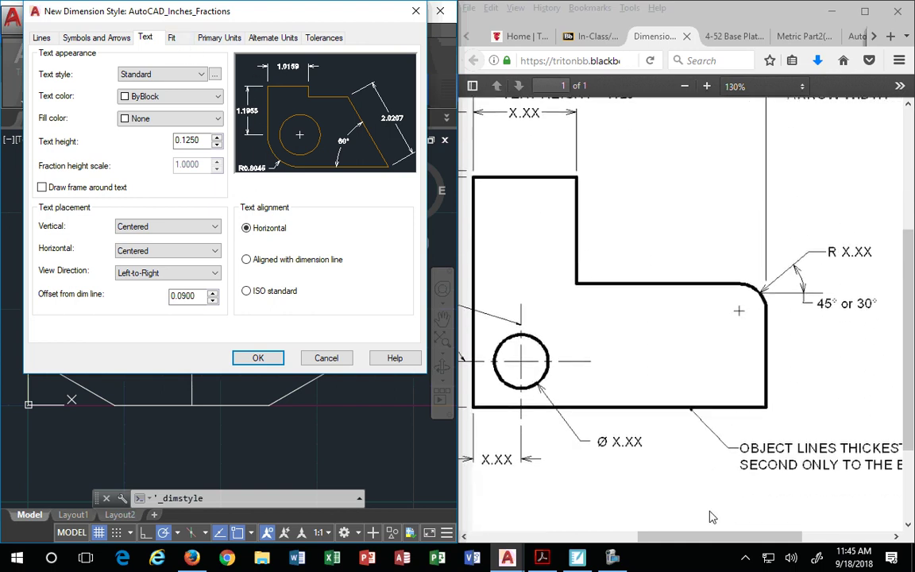
{"action": "left_click", "coordinate": [687, 540]}
{"action": "left_click_drag", "start_coordinate": [687, 540], "coordinate": [615, 540]}
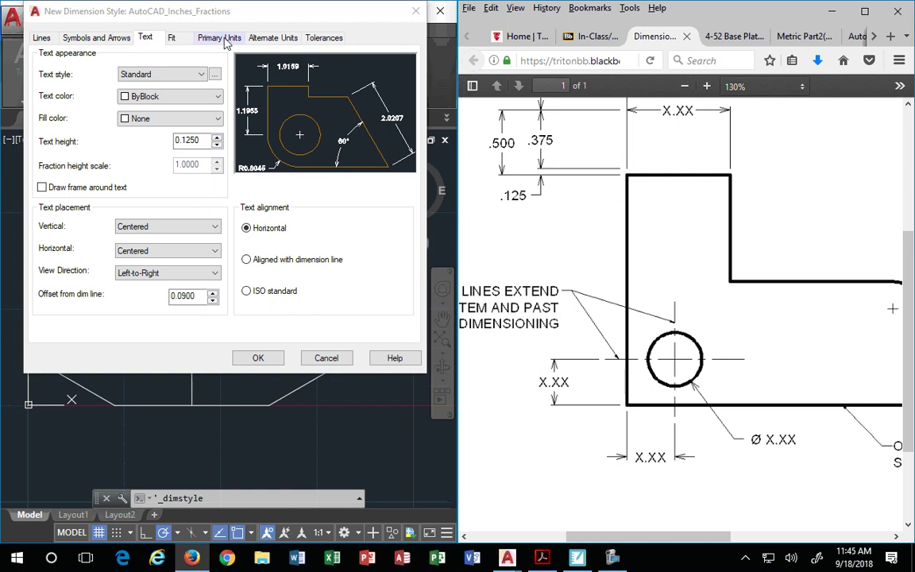
Step: Turn on Place text manually under Fit fine tuning for the AutoCAD_Inches_Fractions style
{"action": "left_click", "coordinate": [175, 40]}
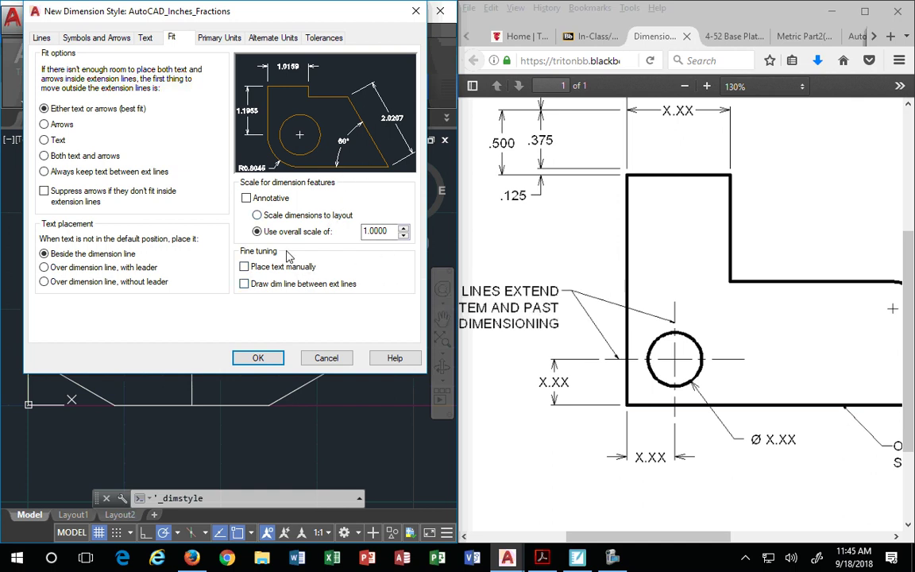
{"action": "left_click", "coordinate": [245, 268]}
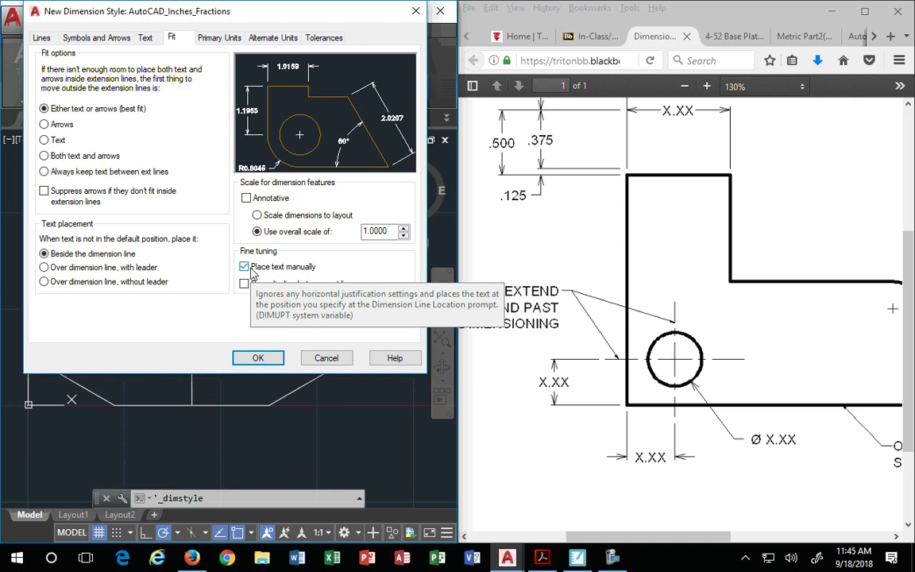
Step: Set the fractions style's linear unit format to Fractional
{"action": "left_click", "coordinate": [219, 38]}
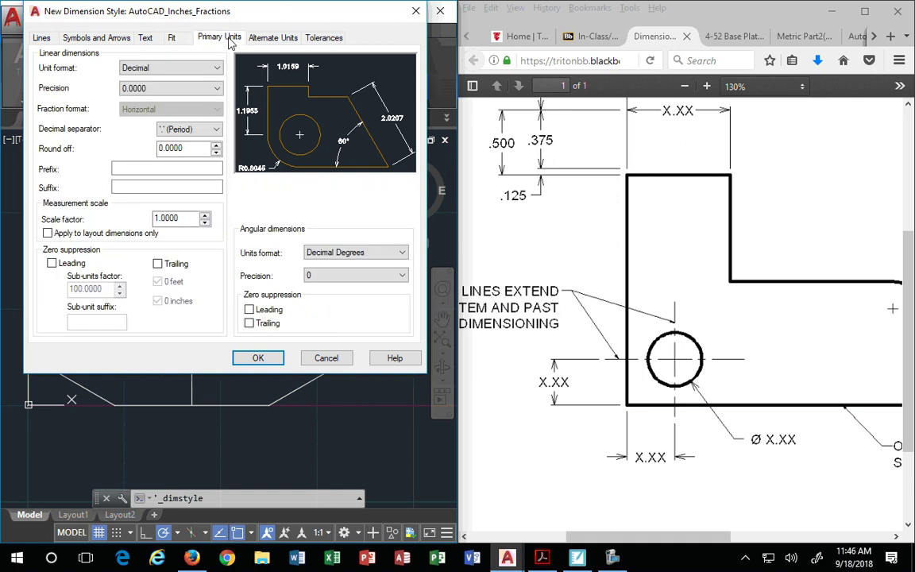
{"action": "scroll", "coordinate": [604, 254], "scroll_direction": "up", "scroll_amount": 5}
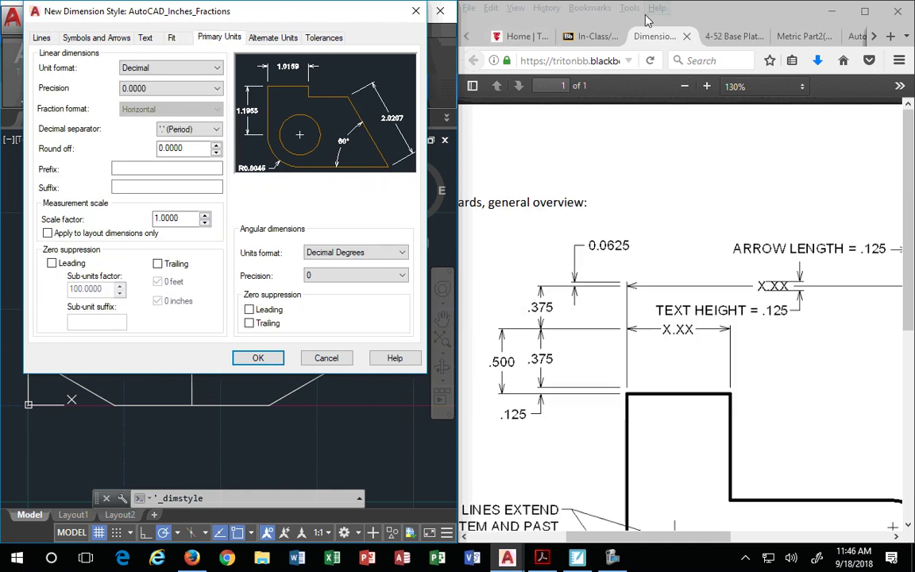
{"action": "left_click", "coordinate": [726, 36]}
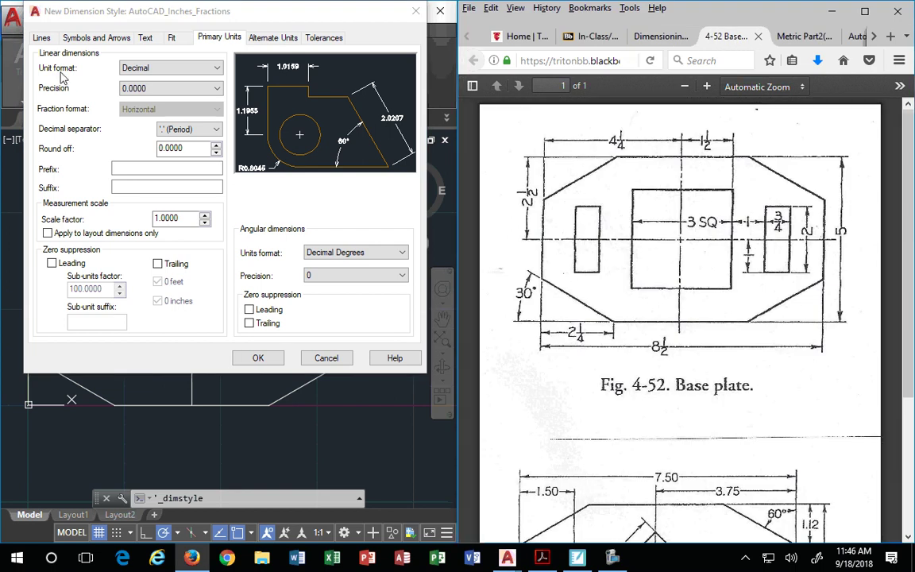
{"action": "left_click", "coordinate": [213, 68]}
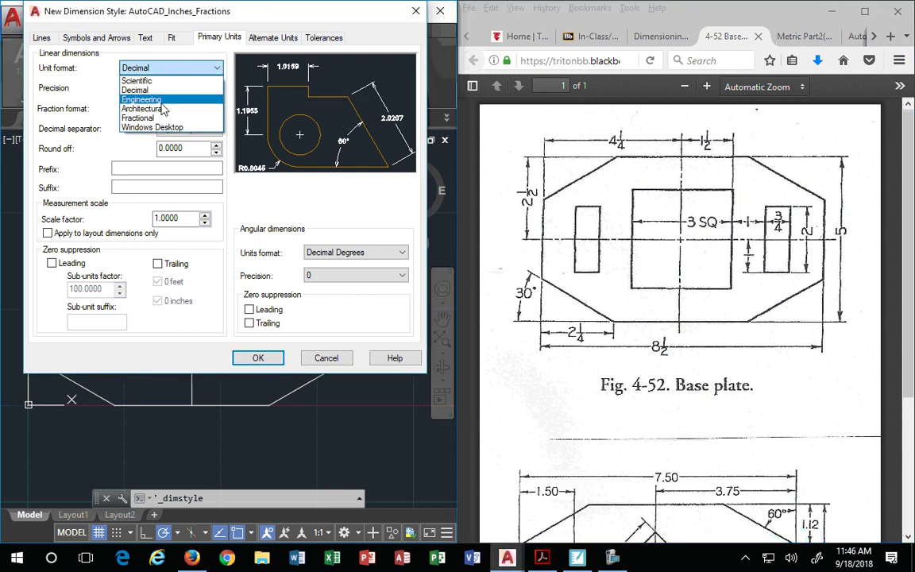
{"action": "left_click", "coordinate": [151, 119]}
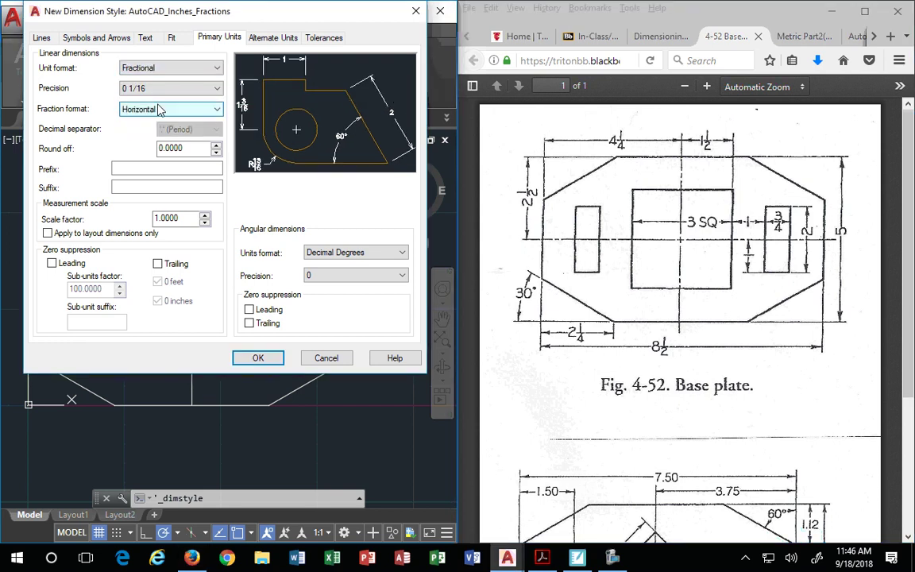
{"action": "key", "text": "Tab"}
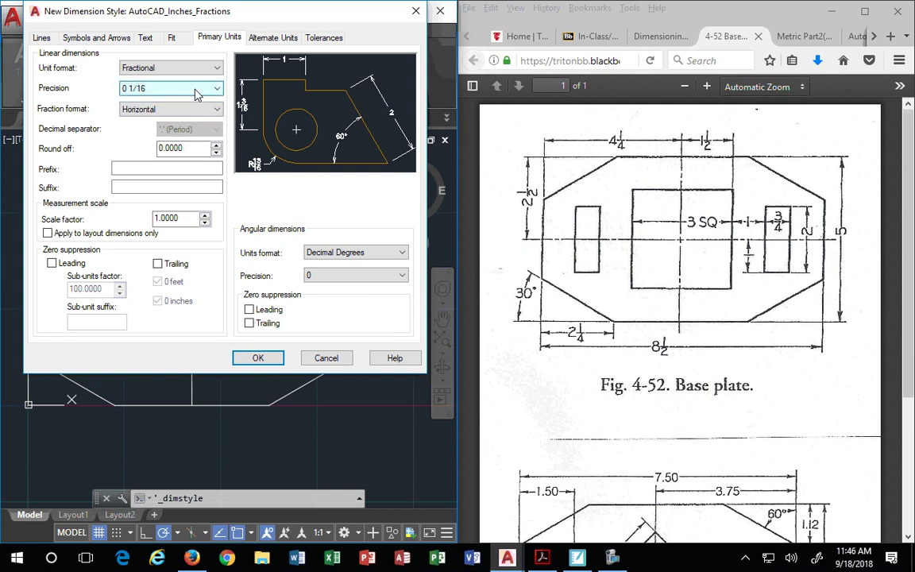
Step: Set linear precision to 0 1/256 and select the Round off value
{"action": "left_click", "coordinate": [199, 91]}
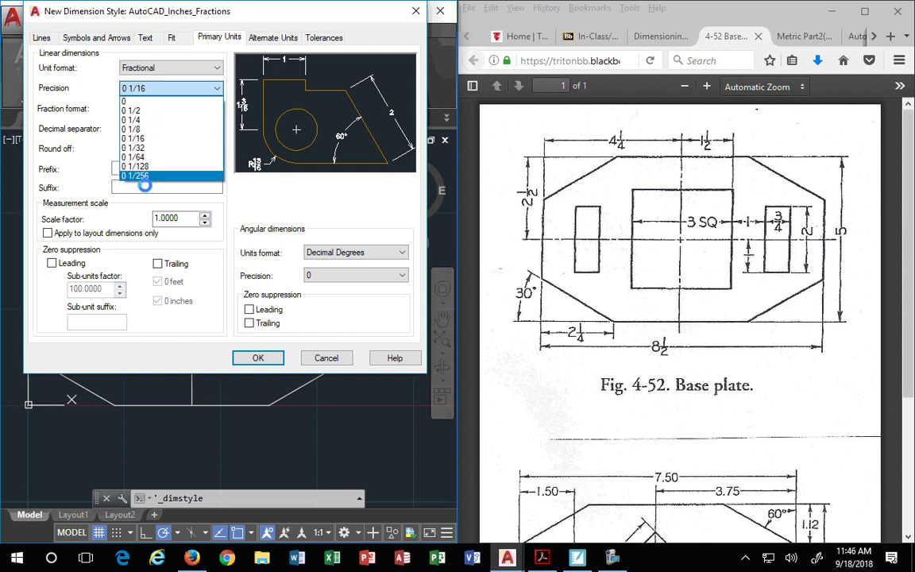
{"action": "left_click", "coordinate": [228, 193]}
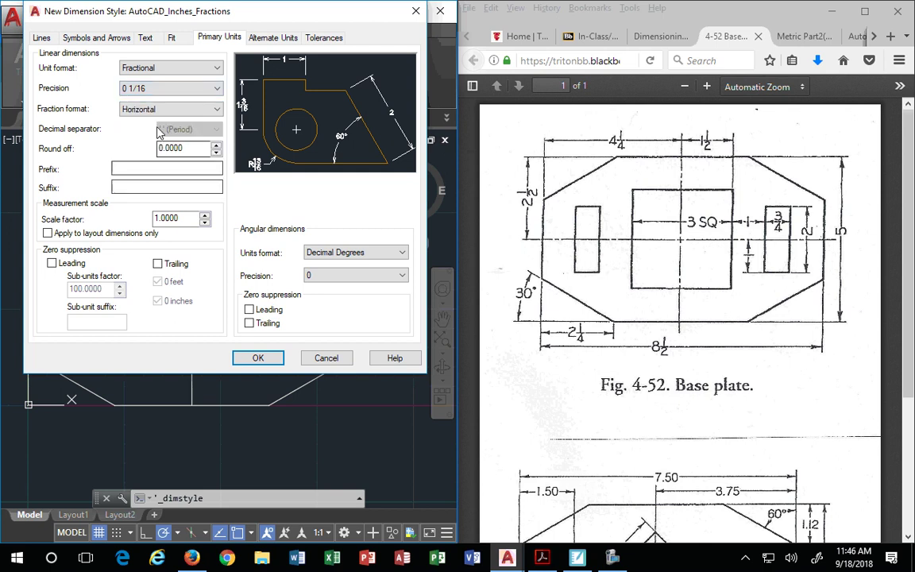
{"action": "left_click", "coordinate": [199, 88]}
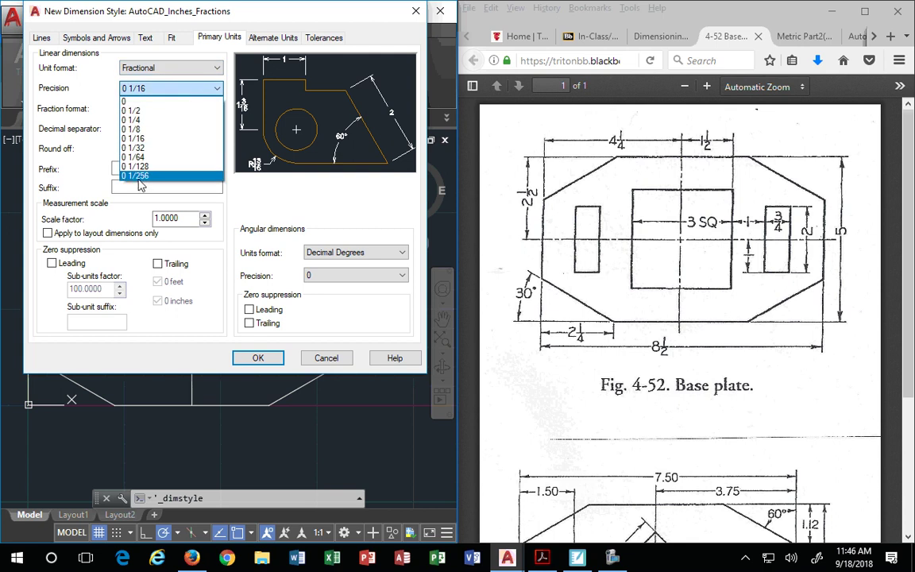
{"action": "left_click", "coordinate": [151, 176]}
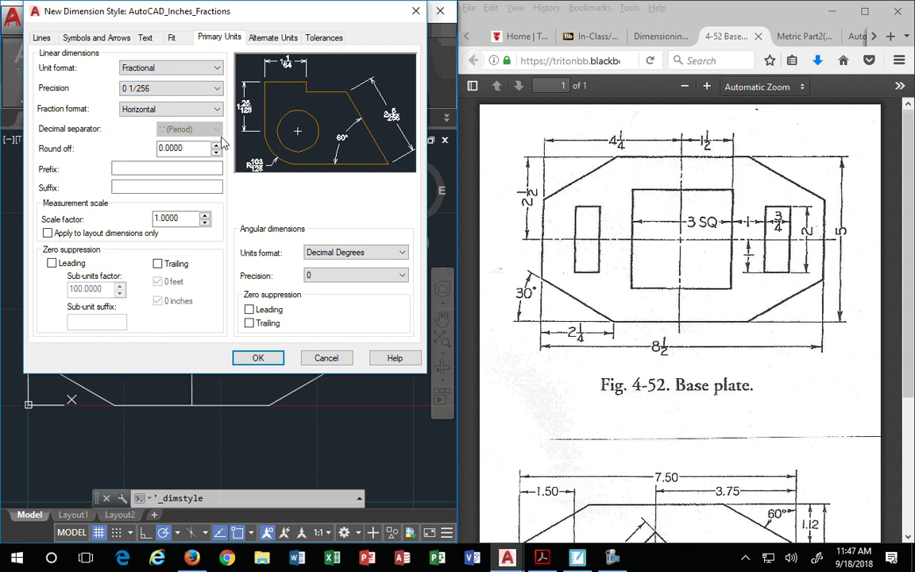
{"action": "left_click", "coordinate": [188, 150]}
{"action": "left_click", "coordinate": [215, 146]}
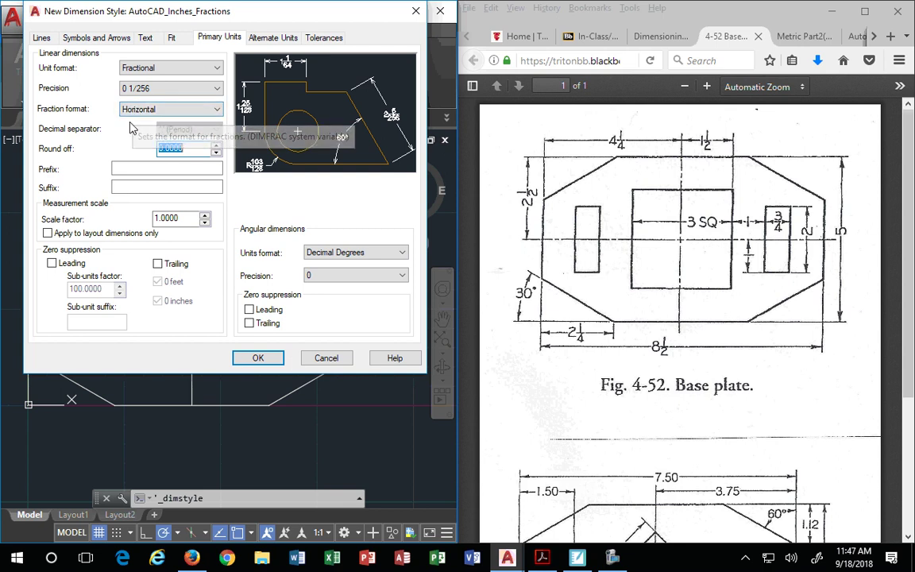
Step: Toggle Display alternate units on and back off, then view the Tolerances settings (method None)
{"action": "left_click", "coordinate": [284, 39]}
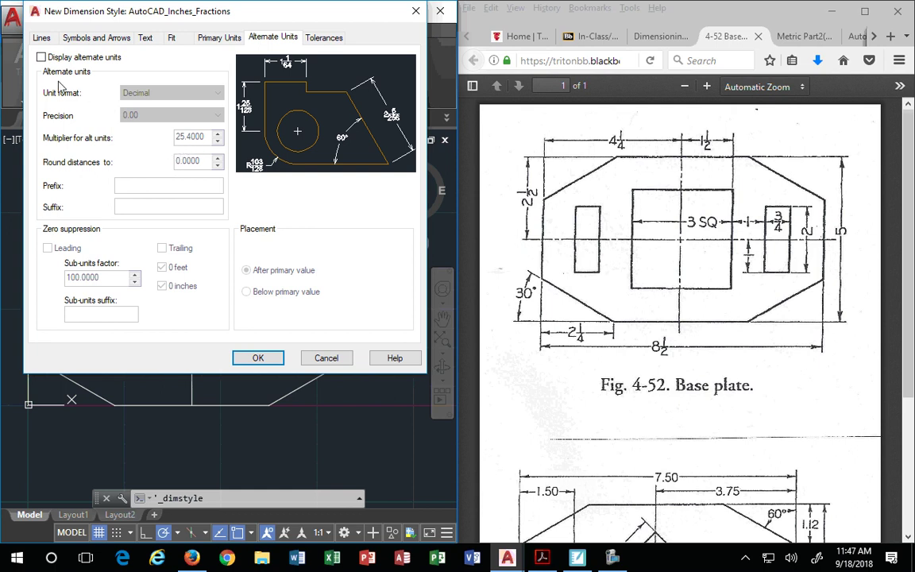
{"action": "left_click", "coordinate": [41, 58]}
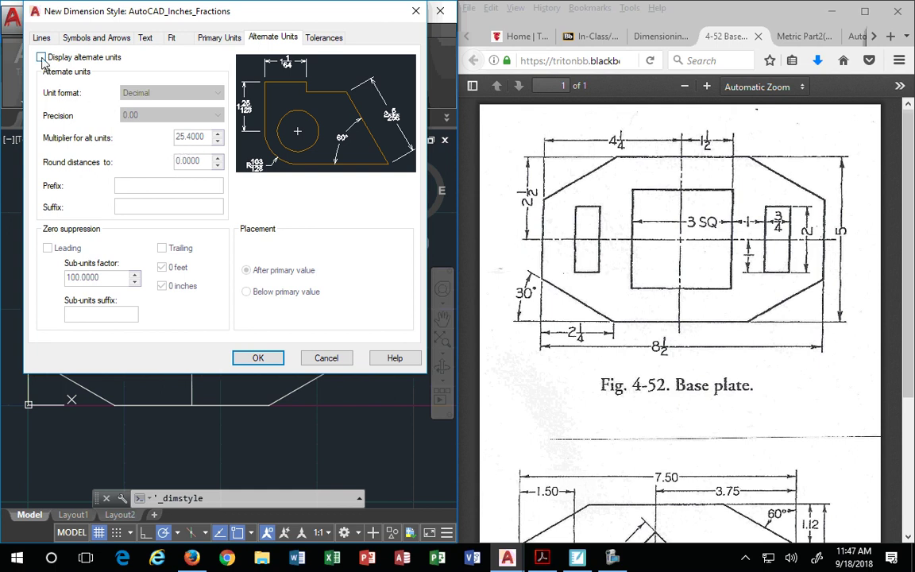
{"action": "double_click", "coordinate": [205, 136]}
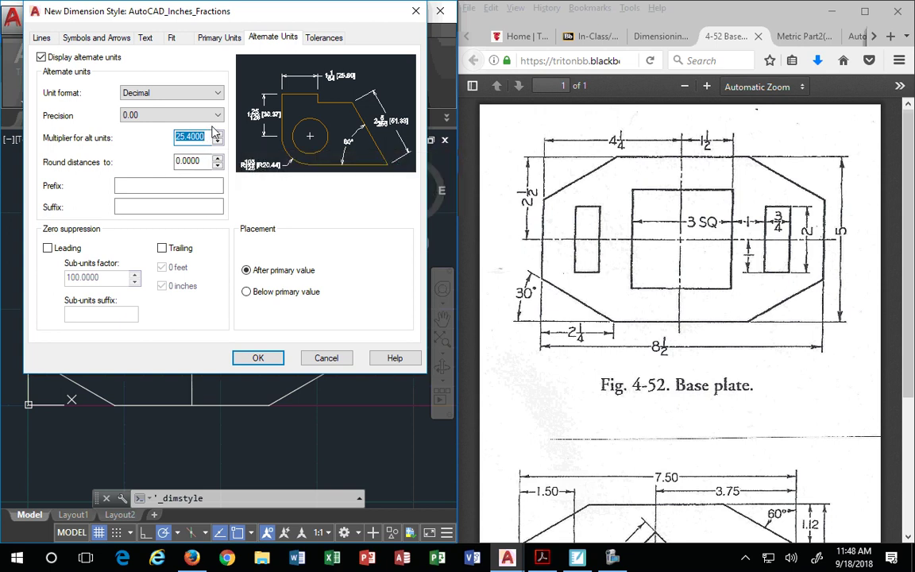
{"action": "left_click", "coordinate": [42, 58]}
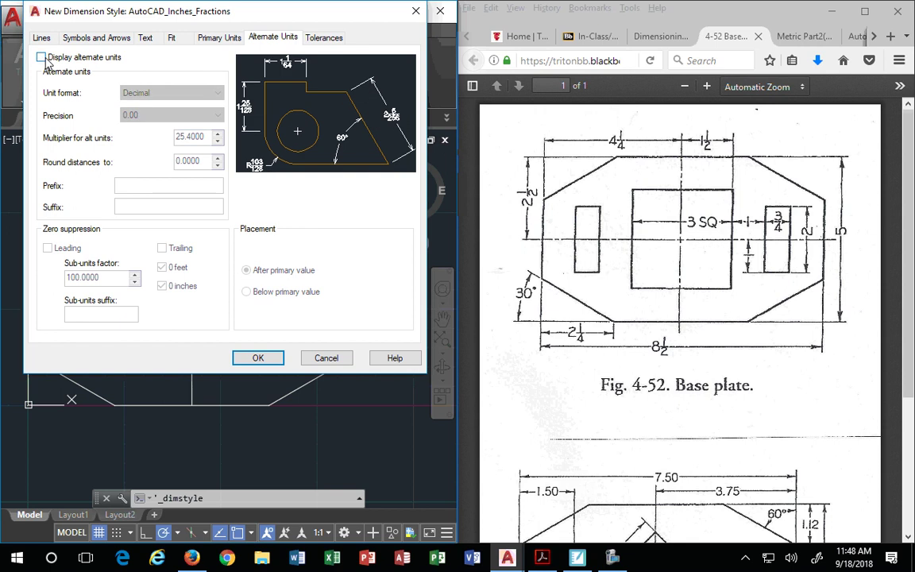
{"action": "left_click", "coordinate": [327, 38]}
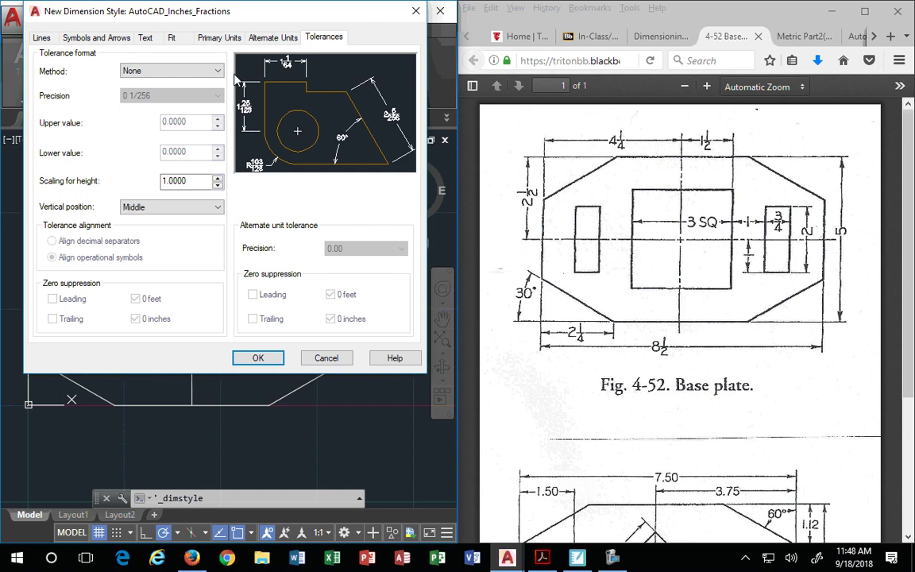
Step: Review the Lines, Symbols and Arrows, Text and Fit settings, finishing on Primary Units
{"action": "left_click", "coordinate": [269, 40]}
{"action": "left_click", "coordinate": [44, 39]}
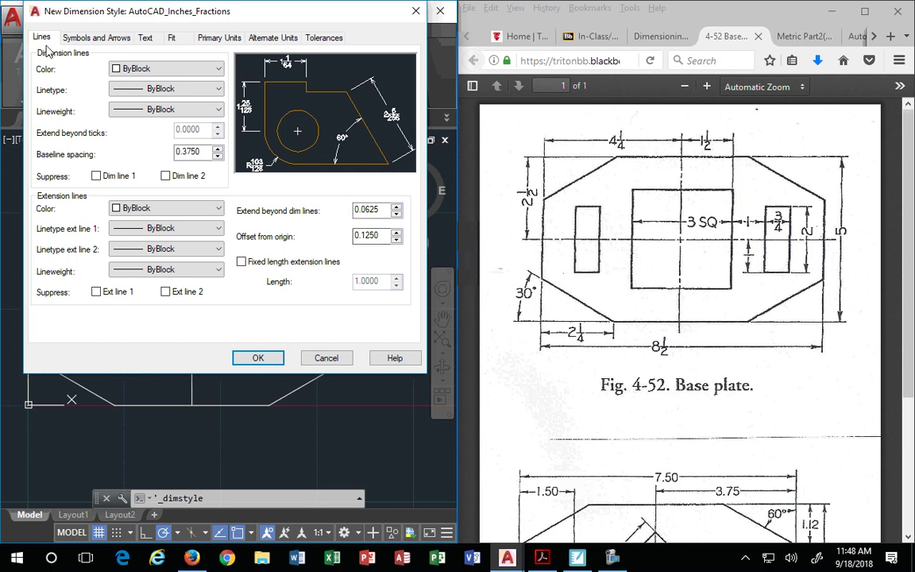
{"action": "left_click", "coordinate": [88, 38]}
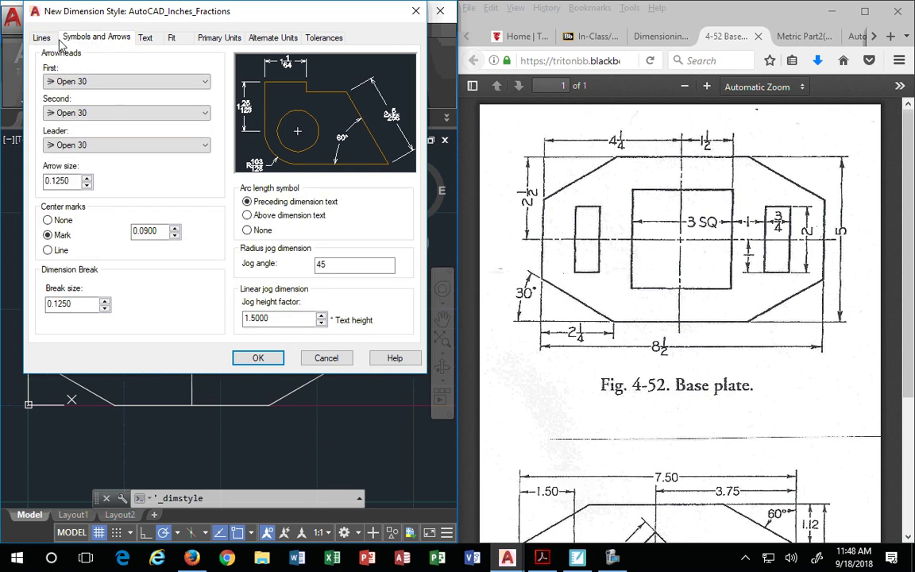
{"action": "left_click", "coordinate": [145, 38]}
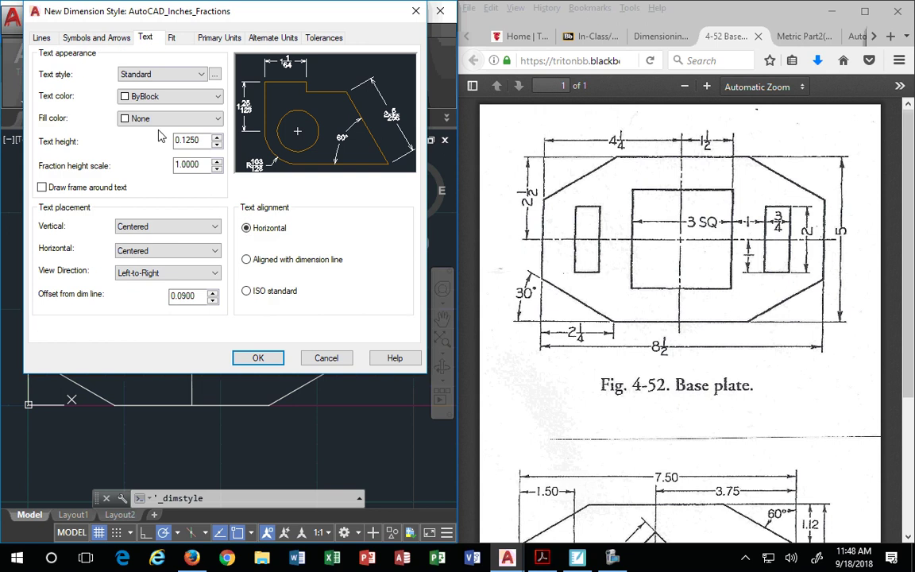
{"action": "left_click", "coordinate": [171, 38]}
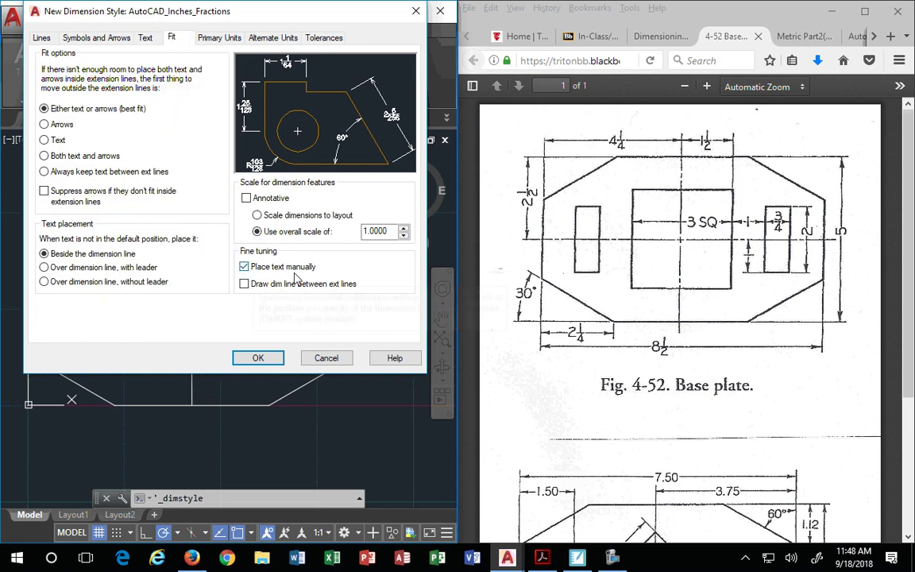
{"action": "left_click", "coordinate": [220, 38]}
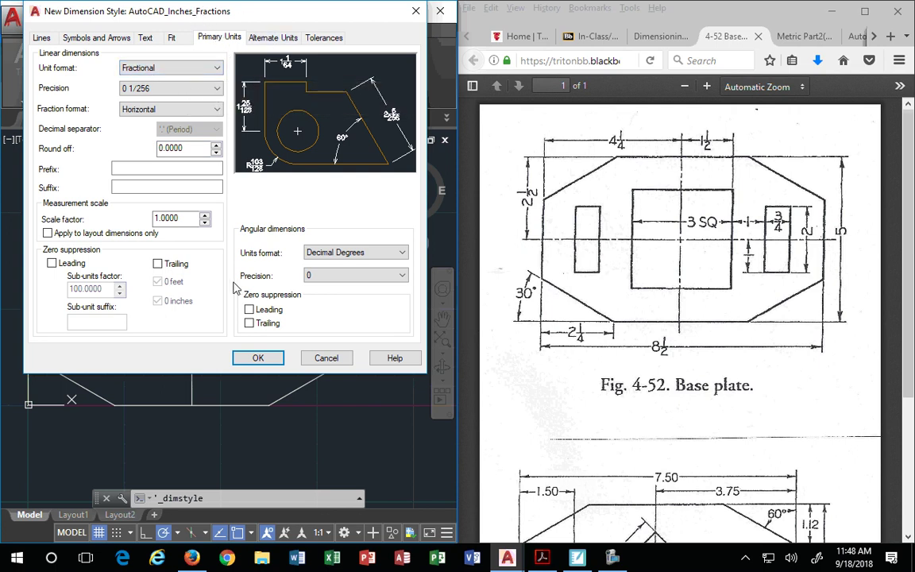
Step: Save AutoCAD_Inches_Fractions and start a new style based on it
{"action": "left_click", "coordinate": [257, 359]}
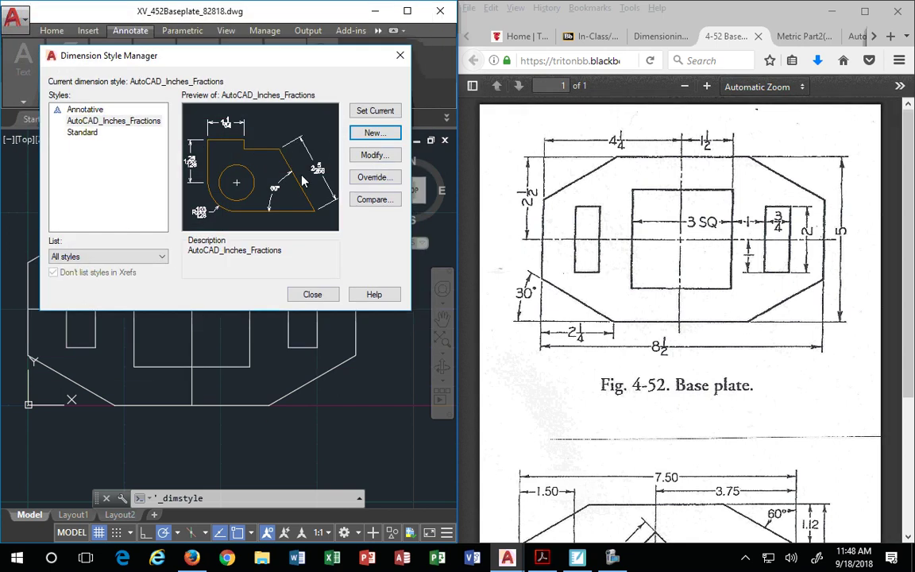
{"action": "left_click", "coordinate": [113, 123]}
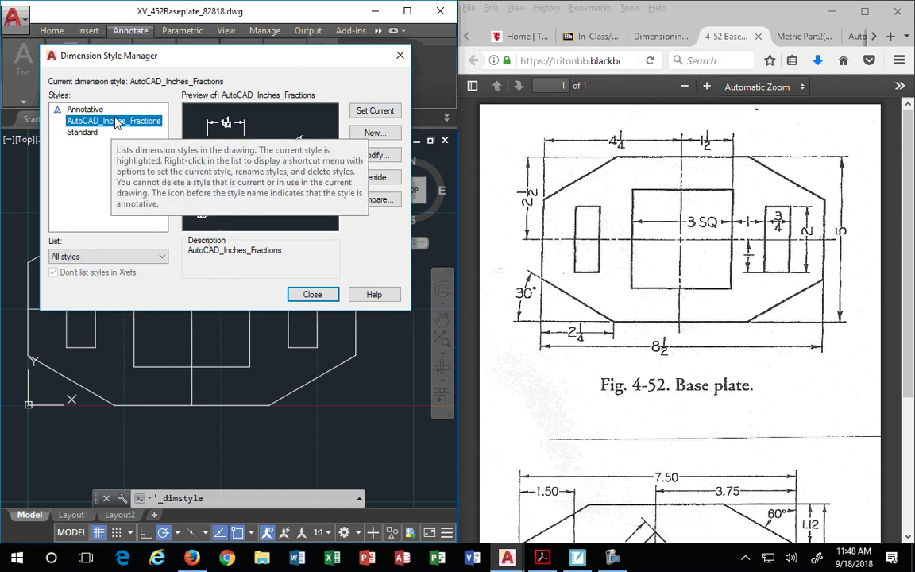
{"action": "right_click", "coordinate": [114, 122]}
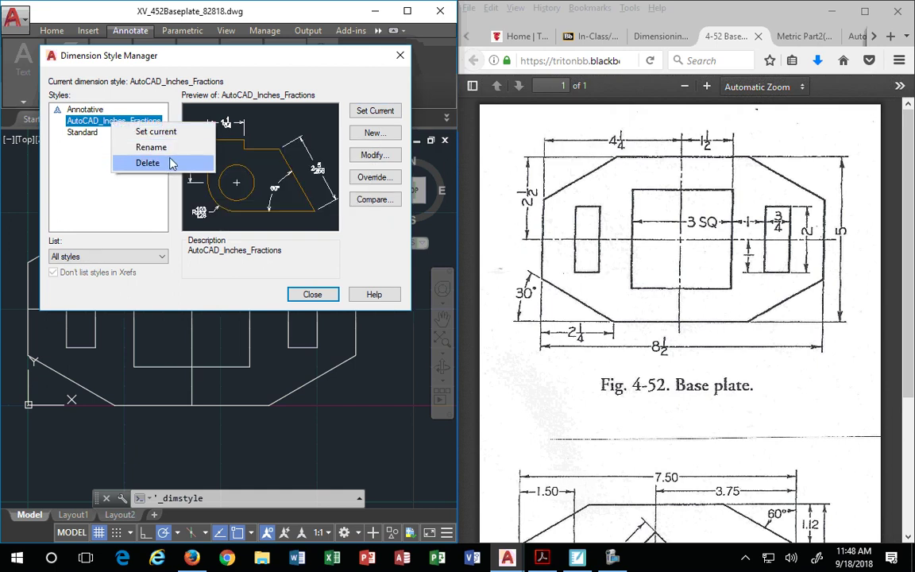
{"action": "left_click", "coordinate": [92, 157]}
{"action": "left_click", "coordinate": [381, 136]}
Step: Rename the new style from 'Copy of AutoCAD_Inches_Fractions' to 'AutoCAD_Inches_Decimals'
{"action": "left_click_drag", "start_coordinate": [229, 101], "coordinate": [445, 46]}
{"action": "left_click", "coordinate": [339, 91]}
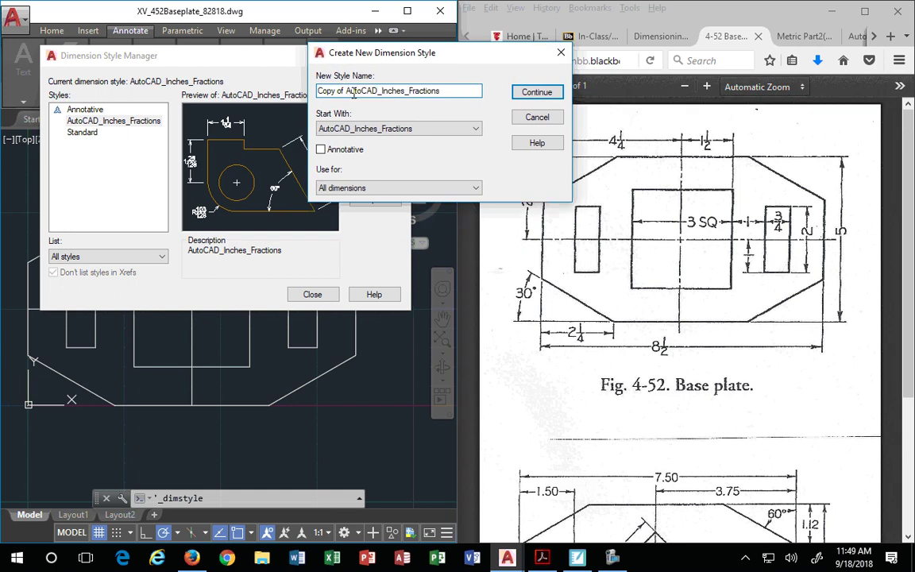
{"action": "left_click_drag", "start_coordinate": [346, 91], "coordinate": [290, 94]}
{"action": "key", "text": "BackSpace"}
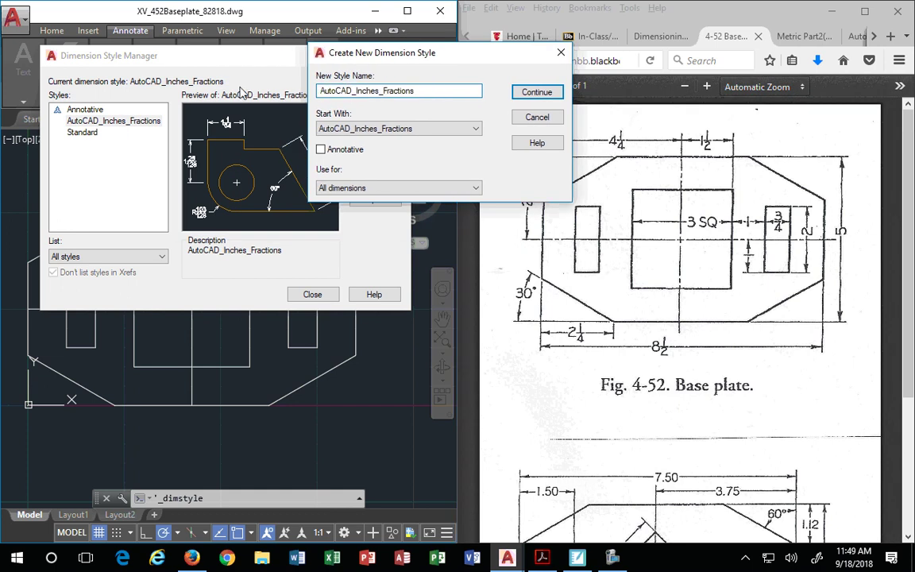
{"action": "left_click", "coordinate": [410, 85]}
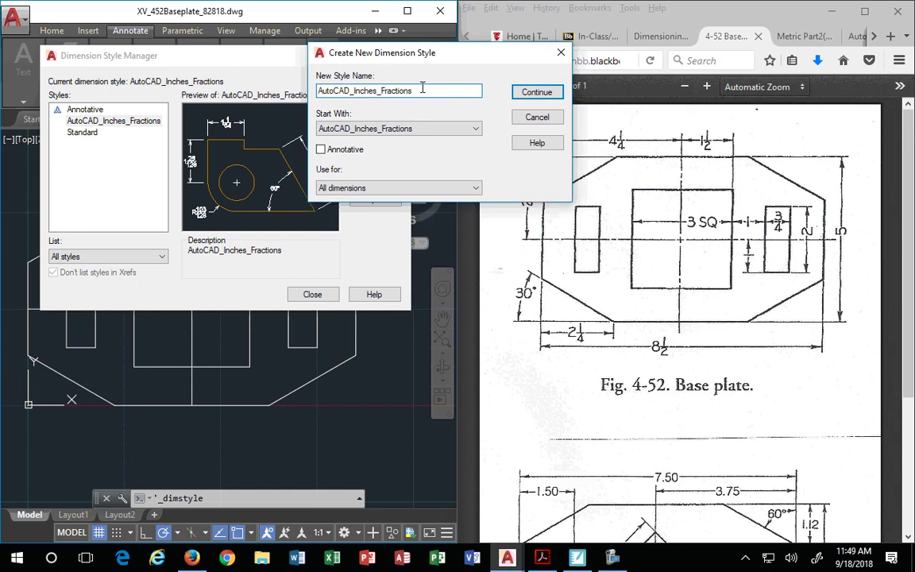
{"action": "left_click_drag", "start_coordinate": [423, 89], "coordinate": [389, 93]}
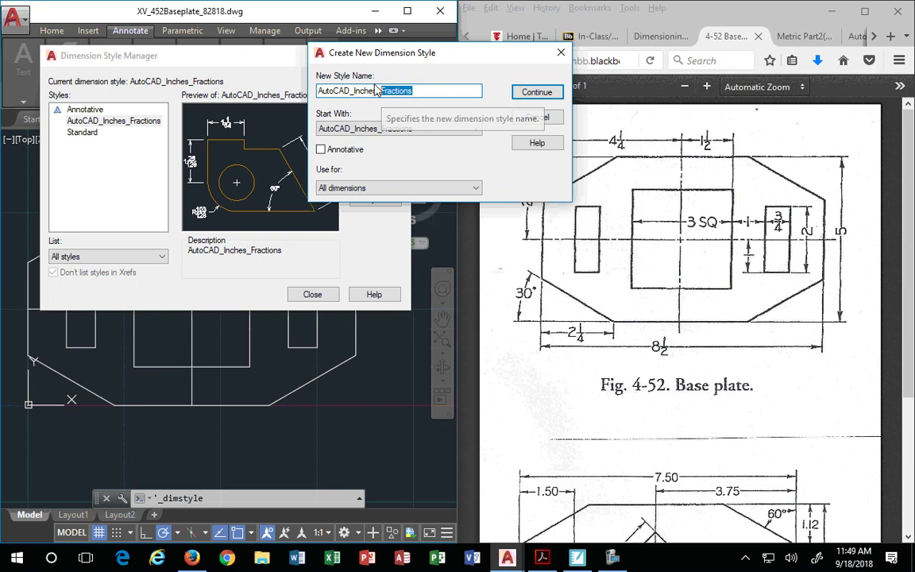
{"action": "type", "text": "Decimal"}
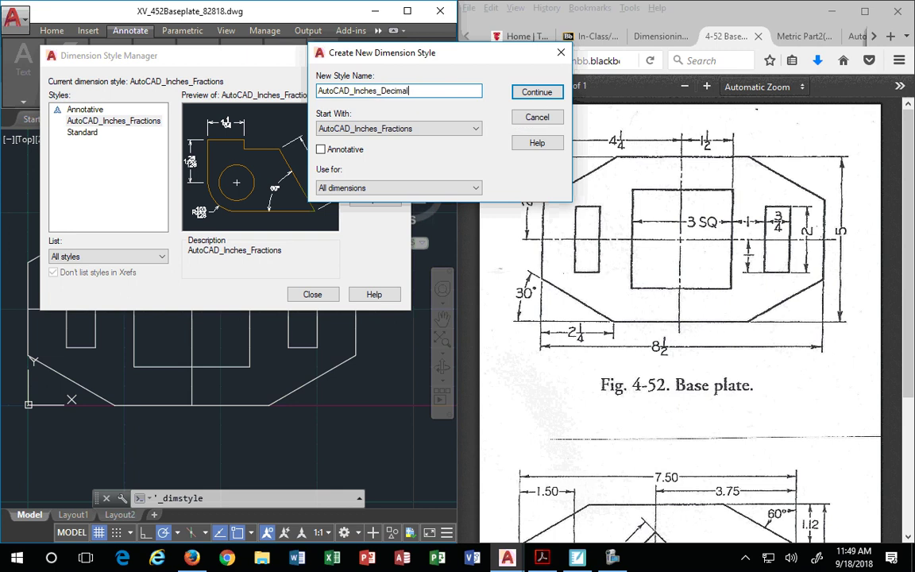
{"action": "type", "text": "s"}
Step: Give AutoCAD_Inches_Decimals Decimal linear units at 0.00 precision and save the style
{"action": "left_click", "coordinate": [537, 92]}
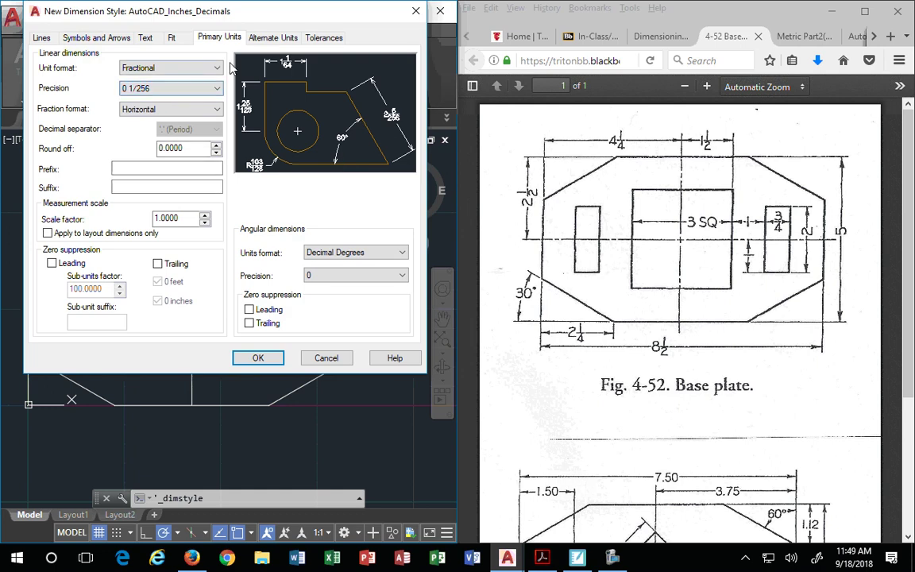
{"action": "left_click", "coordinate": [219, 71]}
{"action": "left_click", "coordinate": [150, 90]}
{"action": "left_click", "coordinate": [713, 337]}
{"action": "scroll", "coordinate": [715, 342], "scroll_direction": "down", "scroll_amount": 5}
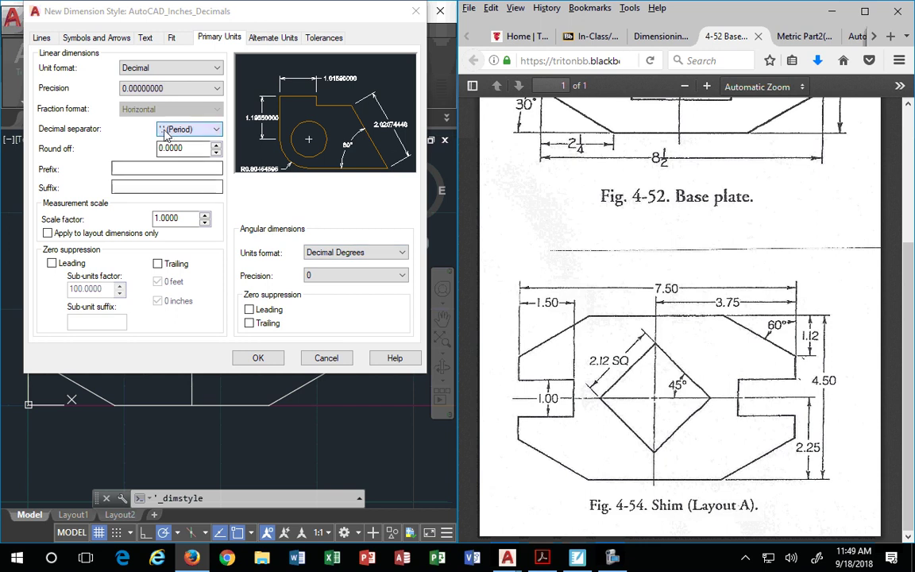
{"action": "left_click", "coordinate": [216, 147]}
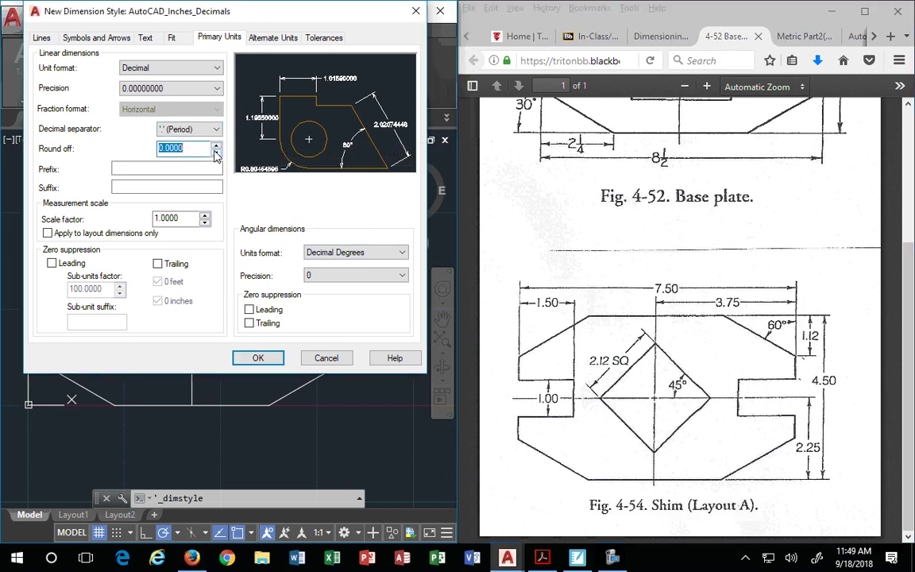
{"action": "left_click", "coordinate": [216, 88]}
{"action": "left_click", "coordinate": [132, 105]}
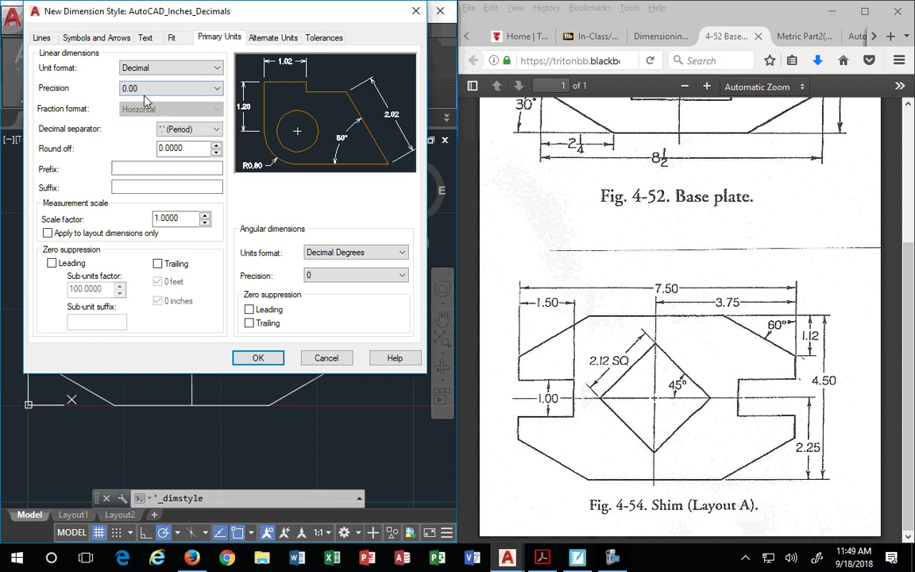
{"action": "left_click", "coordinate": [146, 90]}
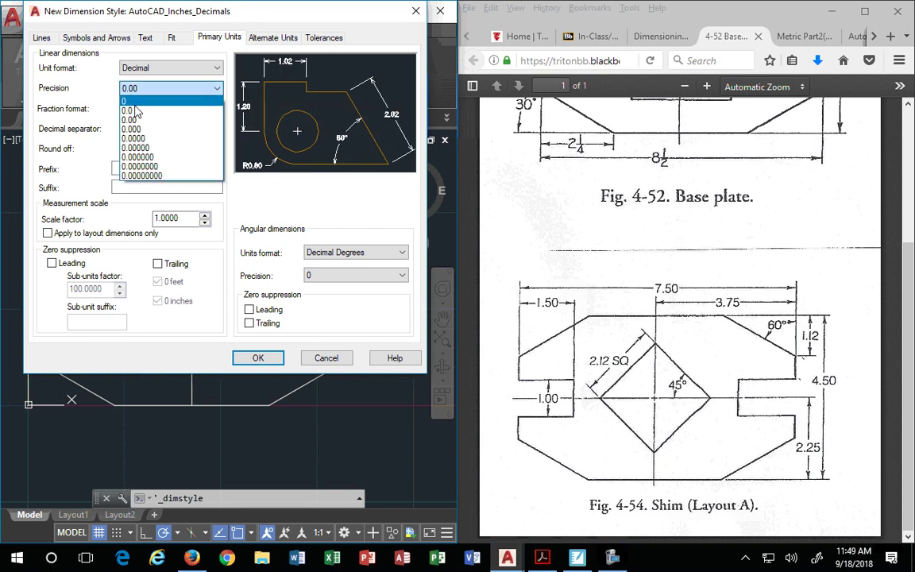
{"action": "left_click", "coordinate": [133, 119]}
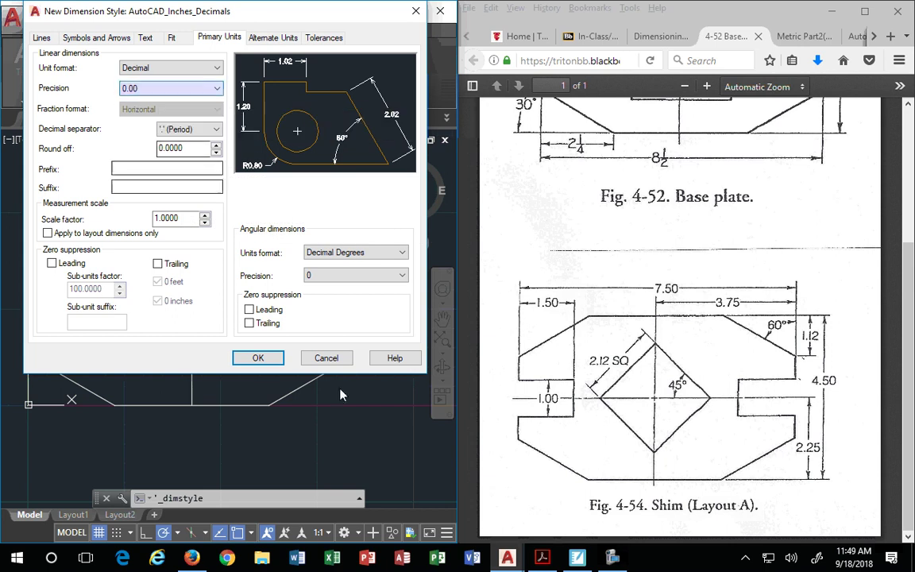
{"action": "left_click", "coordinate": [258, 358]}
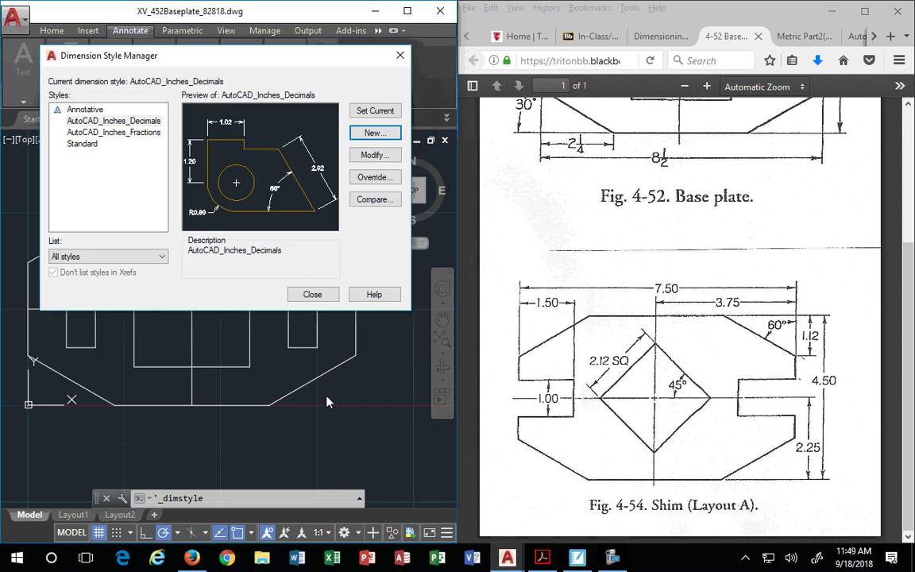
Step: Close the Dimension Style Manager, returning to the XV_452Baseplate_82818 drawing
{"action": "left_click", "coordinate": [310, 294]}
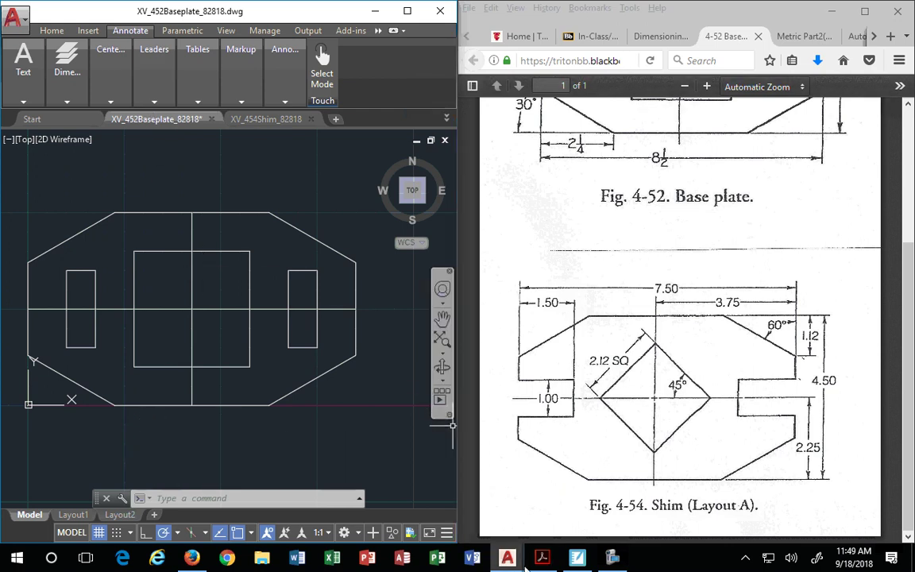
{"action": "left_click", "coordinate": [612, 557]}
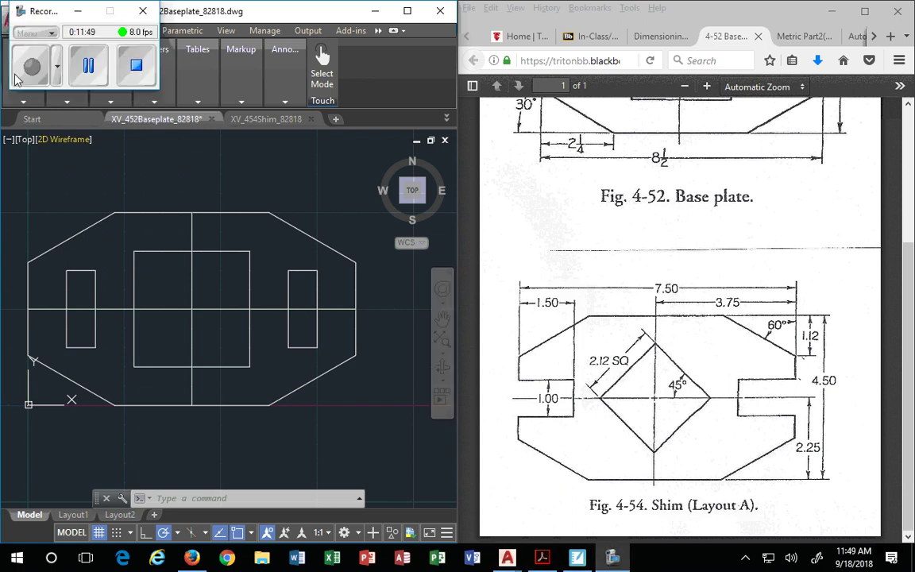